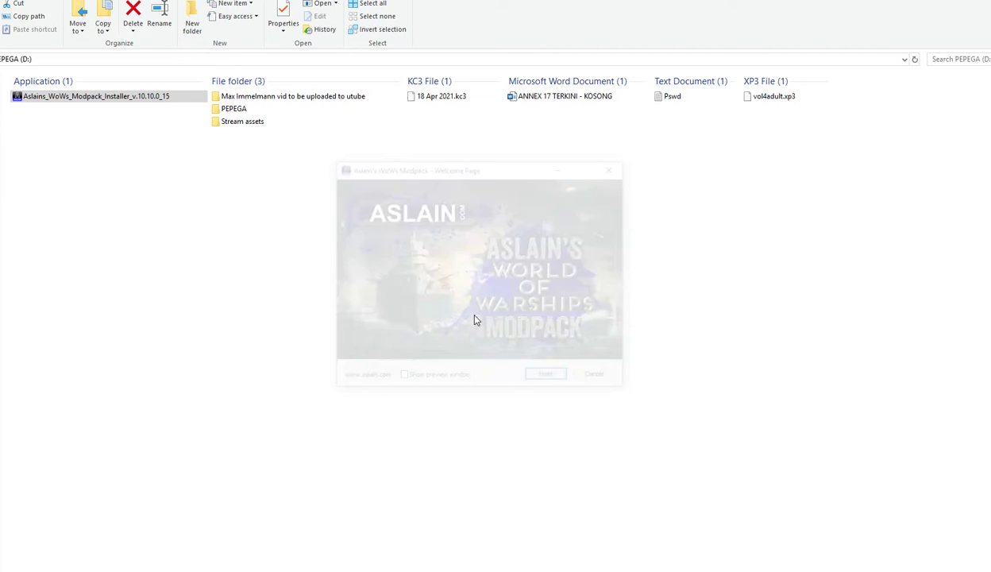
Step: Enable the preview window, accept the World_of_Warships install folder, and continue to the component selection page
{"action": "left_click", "coordinate": [439, 382]}
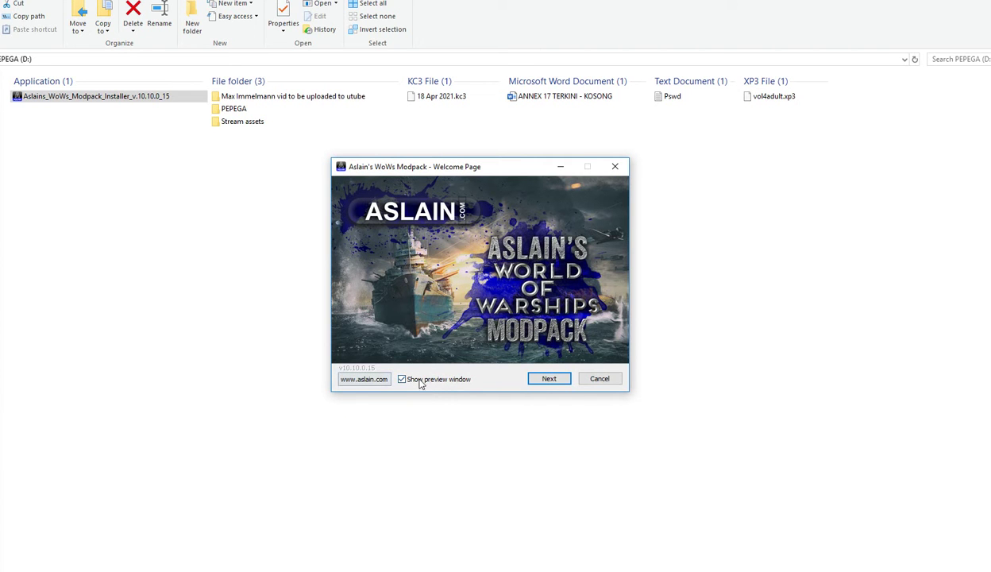
{"action": "left_click", "coordinate": [537, 380]}
{"action": "left_click", "coordinate": [538, 381]}
{"action": "left_click", "coordinate": [538, 381]}
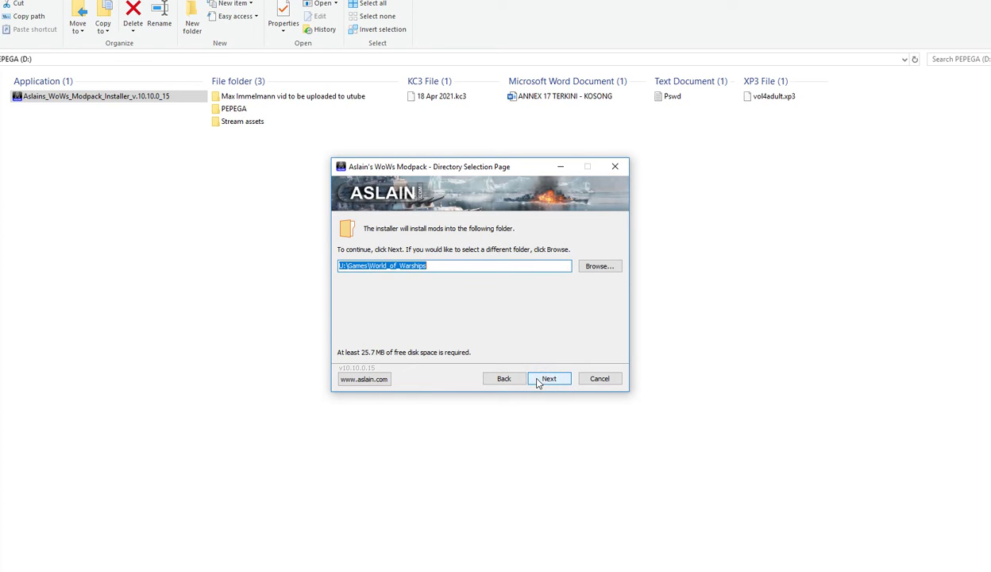
{"action": "left_click", "coordinate": [537, 379]}
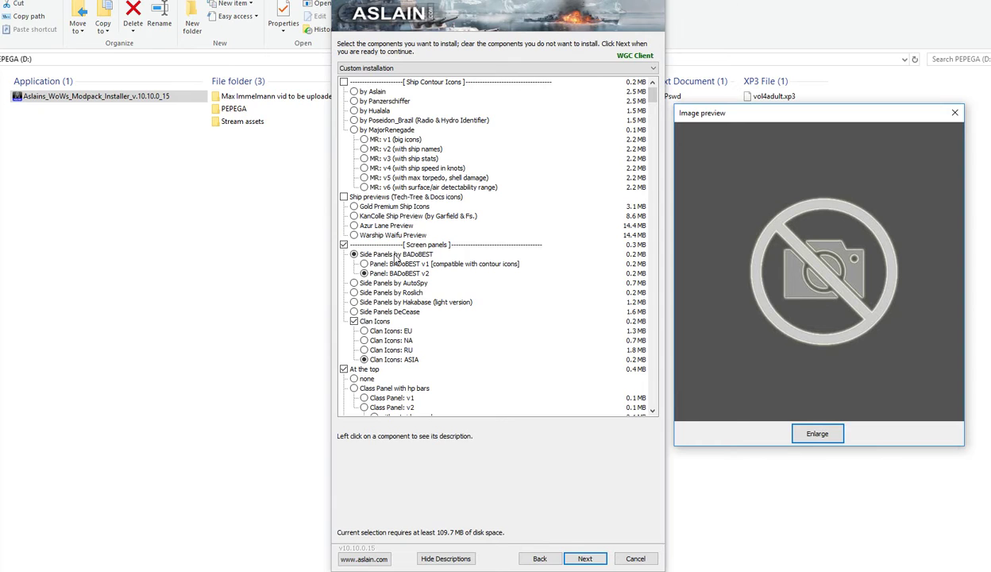
Step: Under Screen panels, choose Panel: BADoBEST v2 for the side panels and enable Clan Icons with the ASIA set
{"action": "left_click", "coordinate": [394, 255]}
{"action": "left_click", "coordinate": [393, 274]}
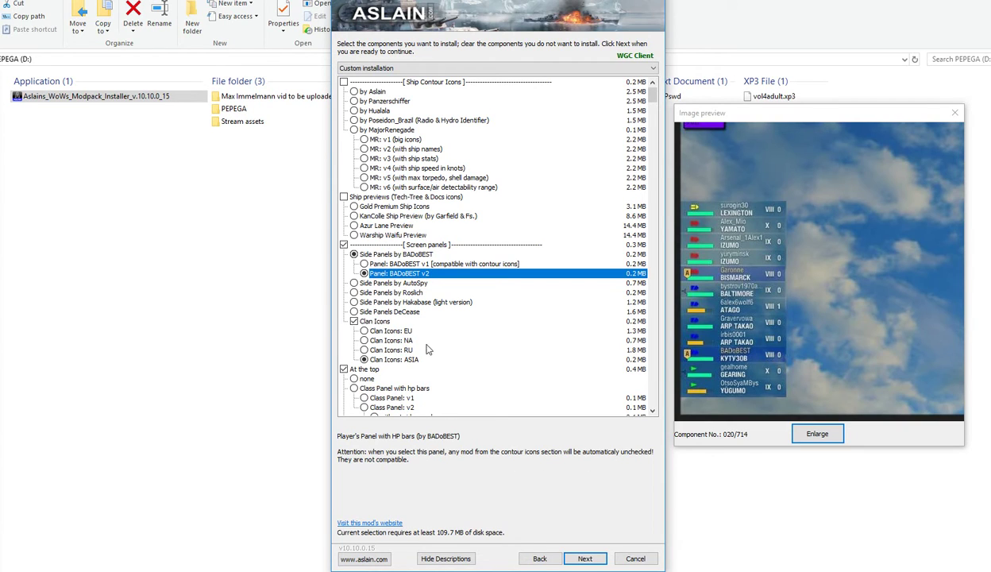
{"action": "scroll", "coordinate": [513, 300], "scroll_direction": "down", "scroll_amount": 3}
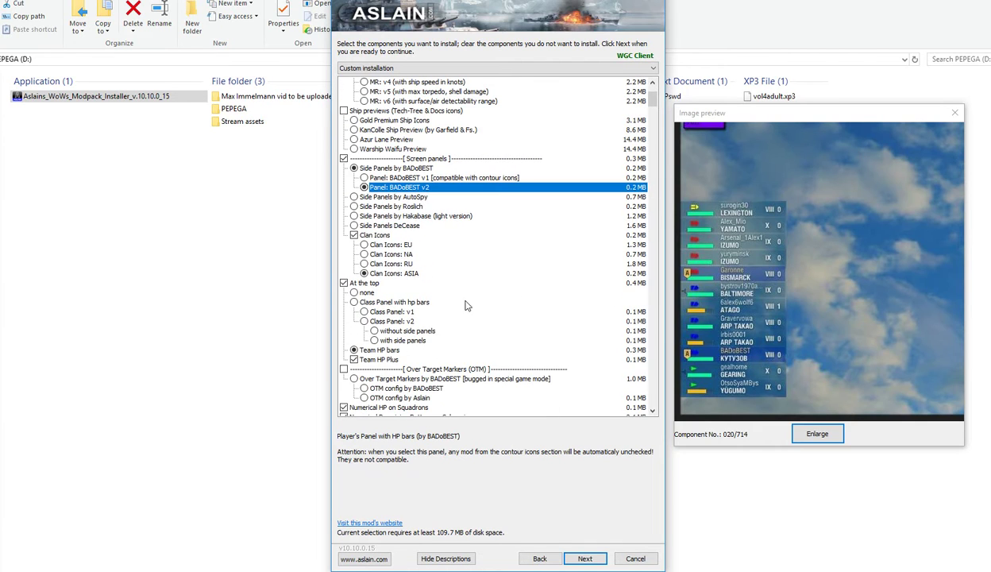
{"action": "left_click", "coordinate": [406, 273]}
{"action": "left_click", "coordinate": [375, 235]}
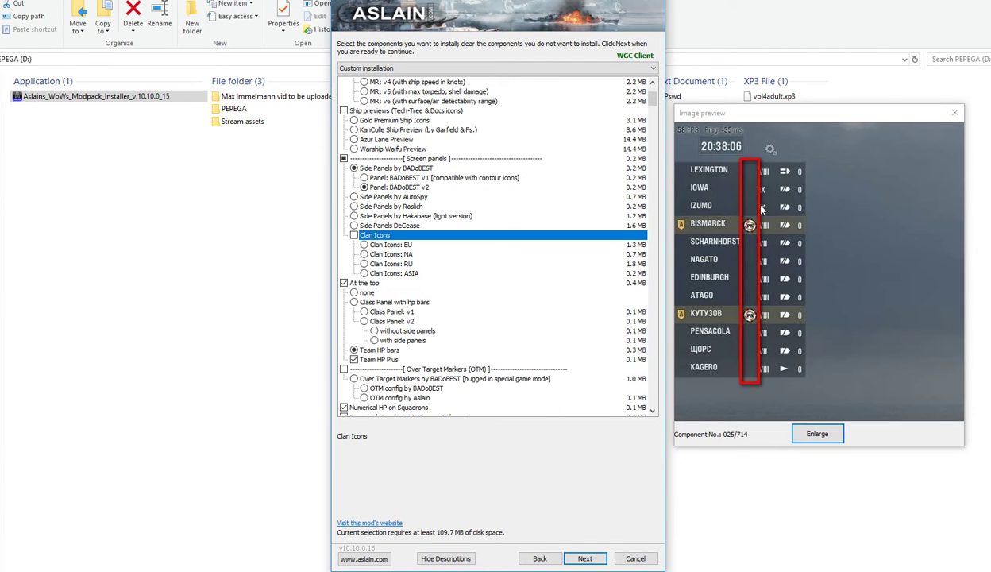
{"action": "left_click", "coordinate": [749, 227]}
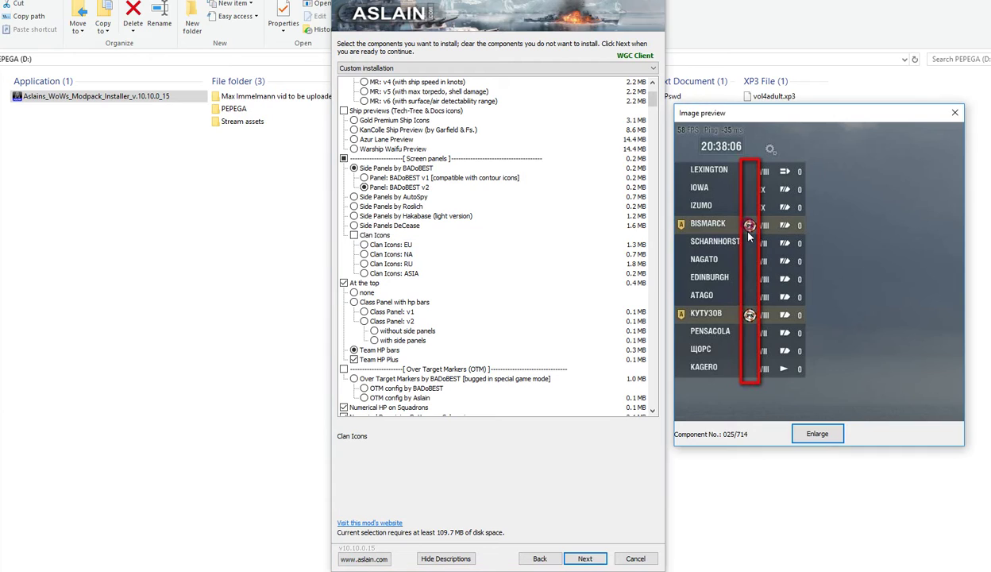
{"action": "left_click", "coordinate": [408, 274]}
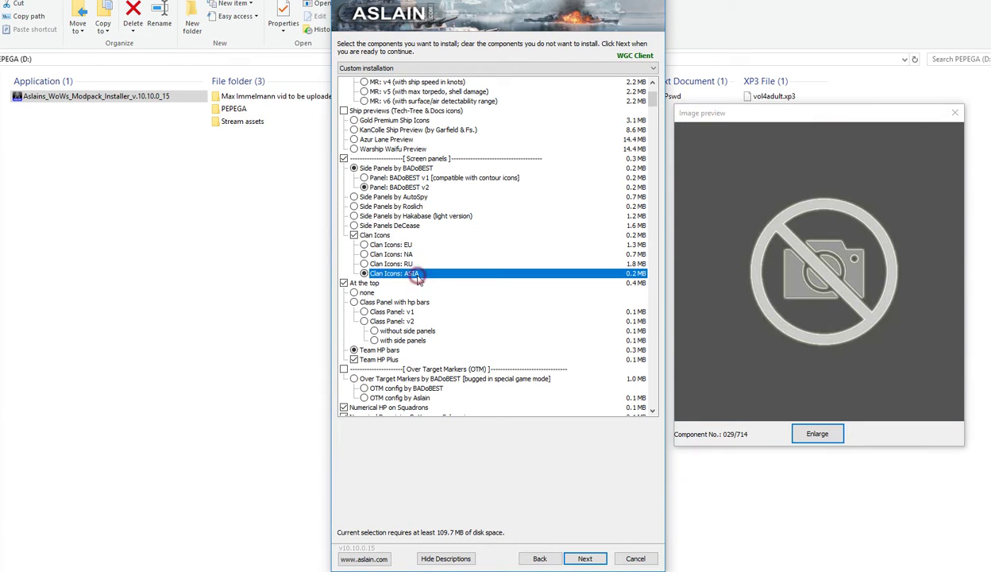
Step: Review the previews and descriptions of the Team HP bars and Team HP Plus components
{"action": "left_click", "coordinate": [387, 349]}
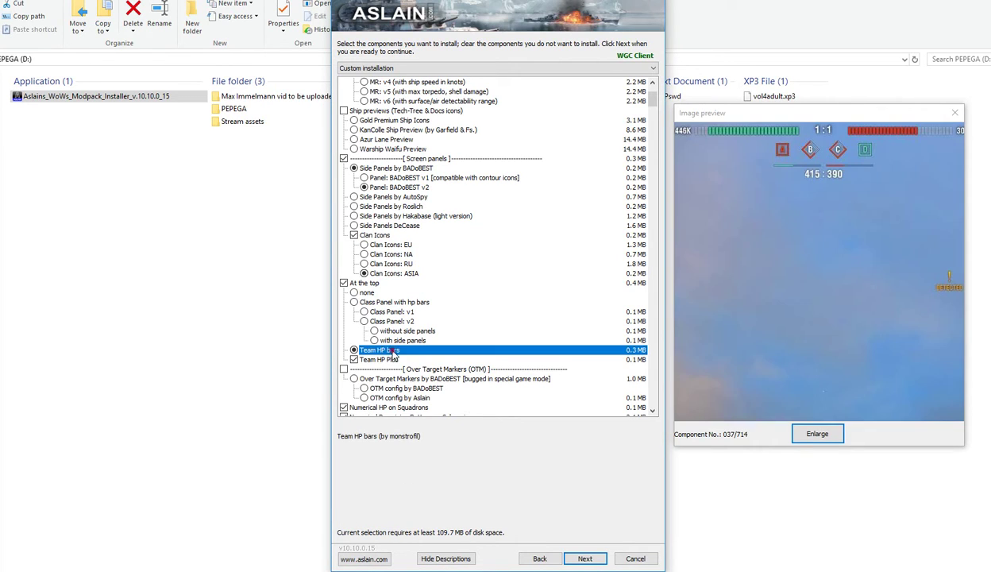
{"action": "left_click", "coordinate": [761, 148]}
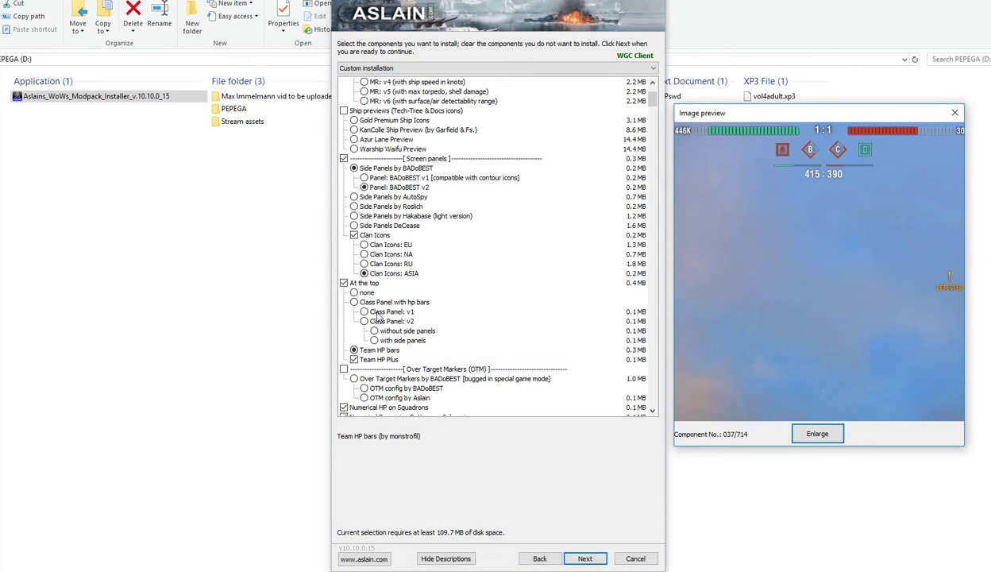
{"action": "left_click", "coordinate": [378, 359]}
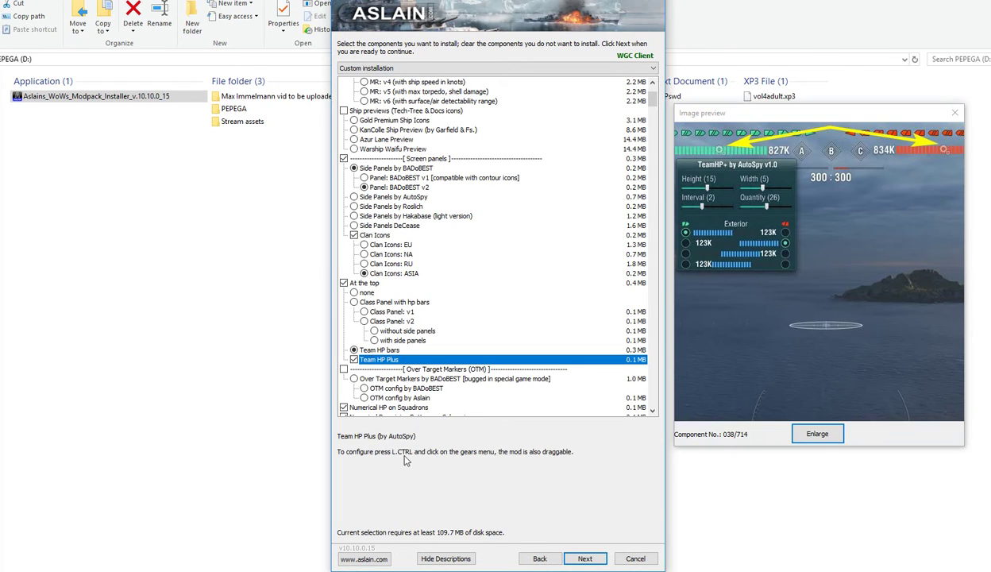
{"action": "left_click", "coordinate": [741, 151]}
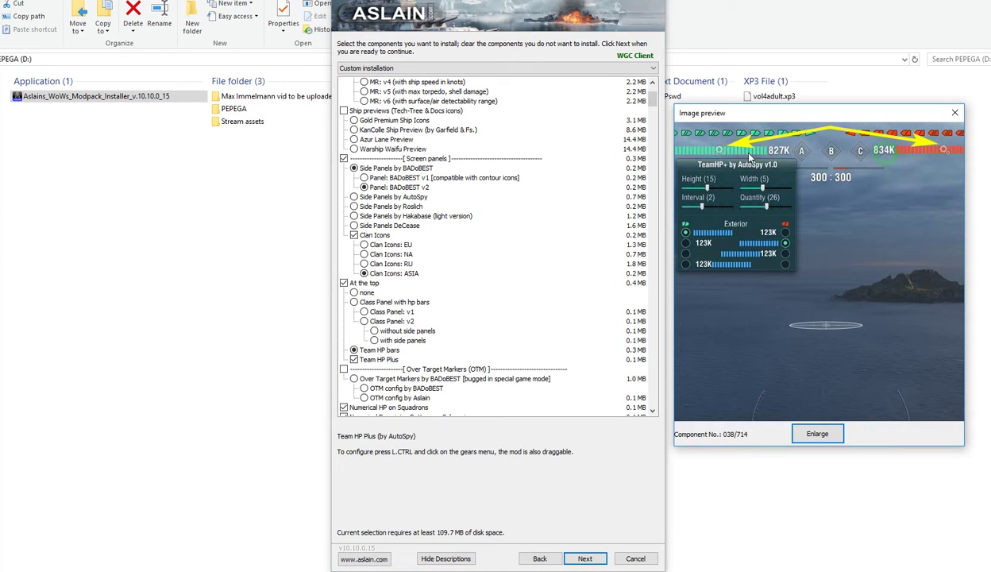
Step: Review the previews of Numerical HP on Squadrons and Numerical Remaining Battery on Submarines
{"action": "scroll", "coordinate": [495, 281], "scroll_direction": "down", "scroll_amount": 2}
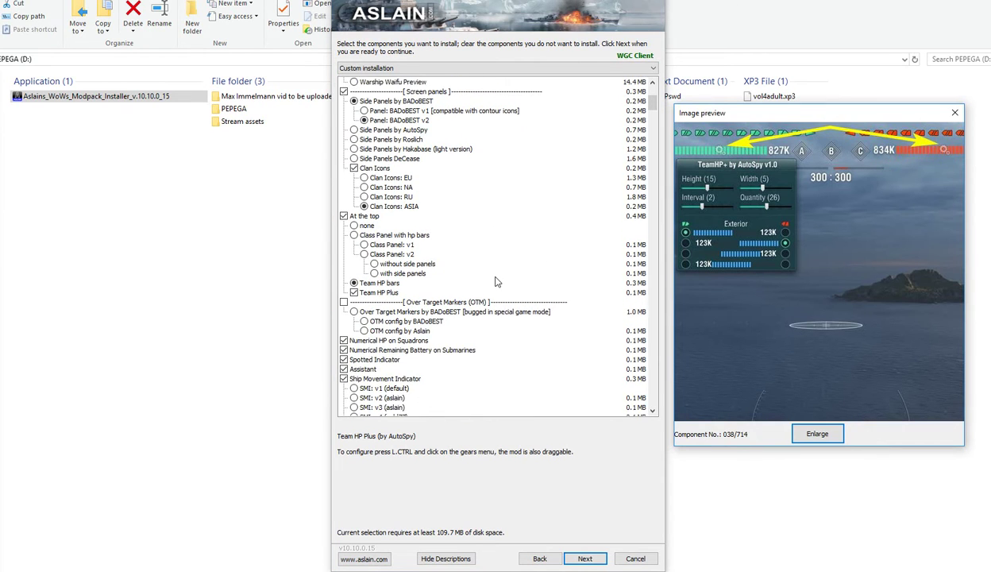
{"action": "left_click", "coordinate": [395, 319]}
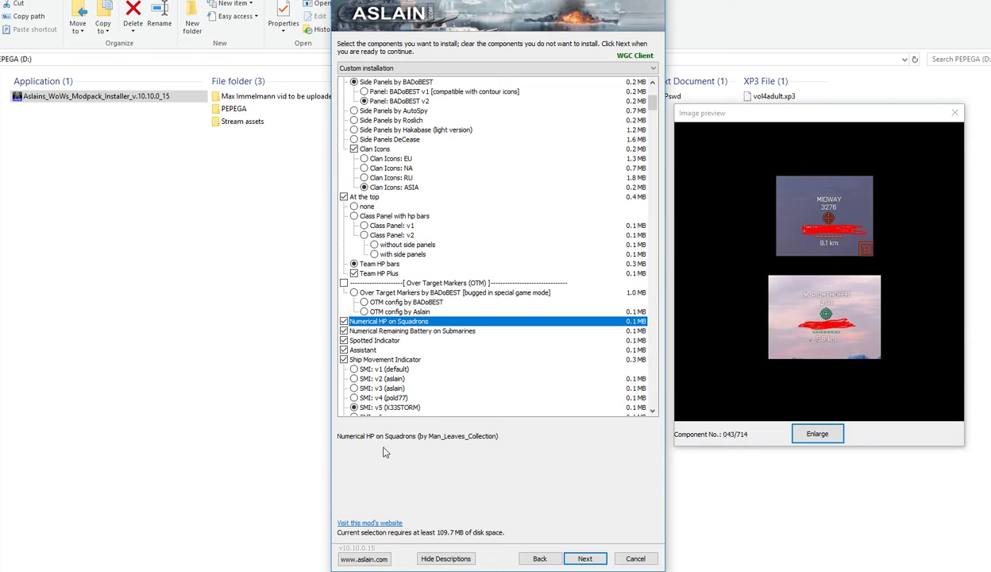
{"action": "left_click", "coordinate": [810, 209]}
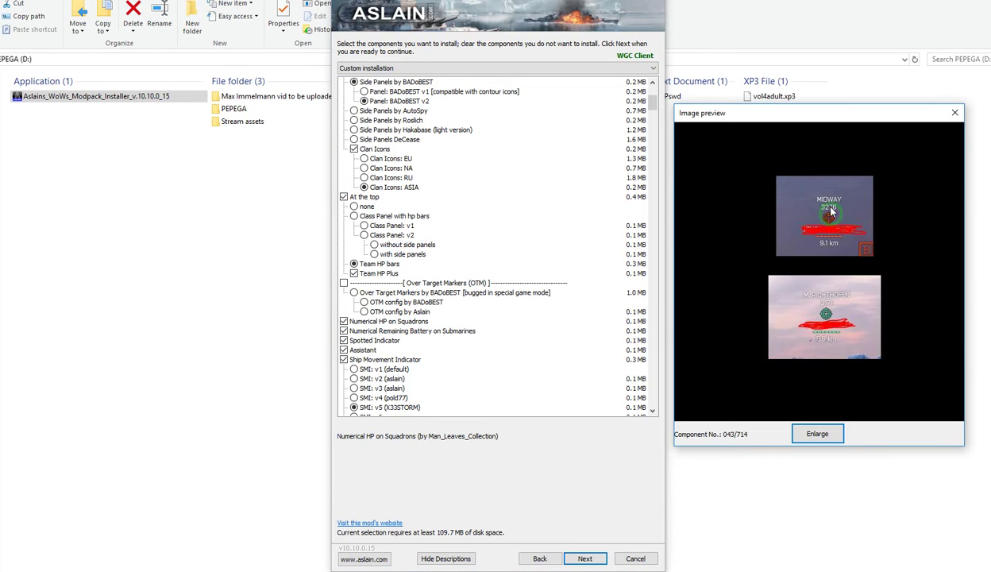
{"action": "left_click", "coordinate": [817, 309]}
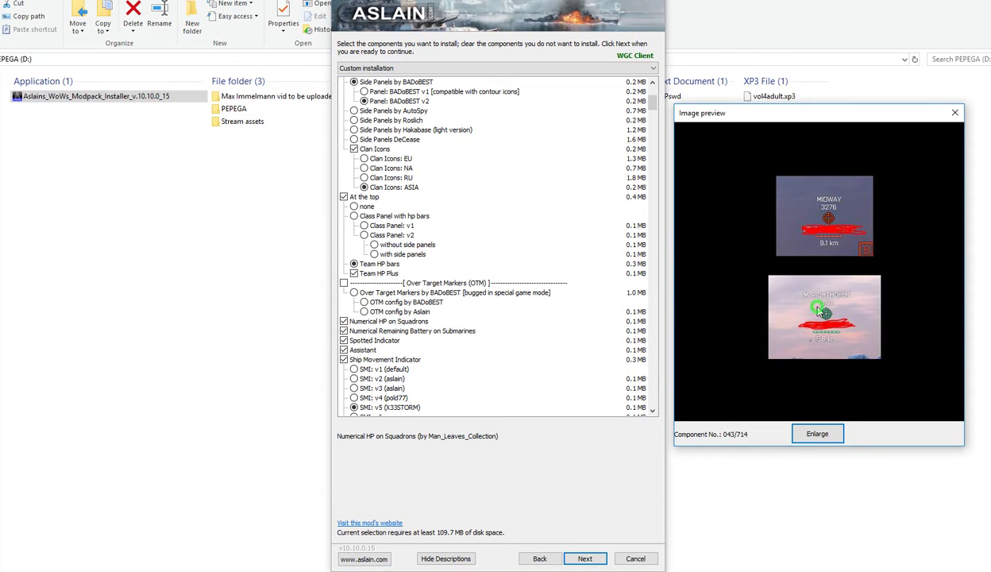
{"action": "left_click", "coordinate": [384, 332]}
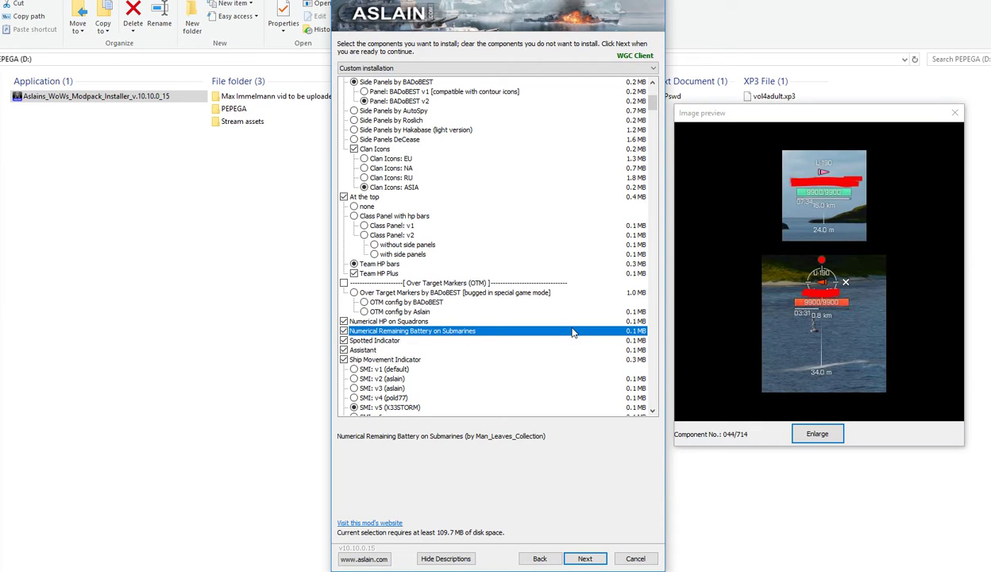
{"action": "left_click", "coordinate": [788, 316]}
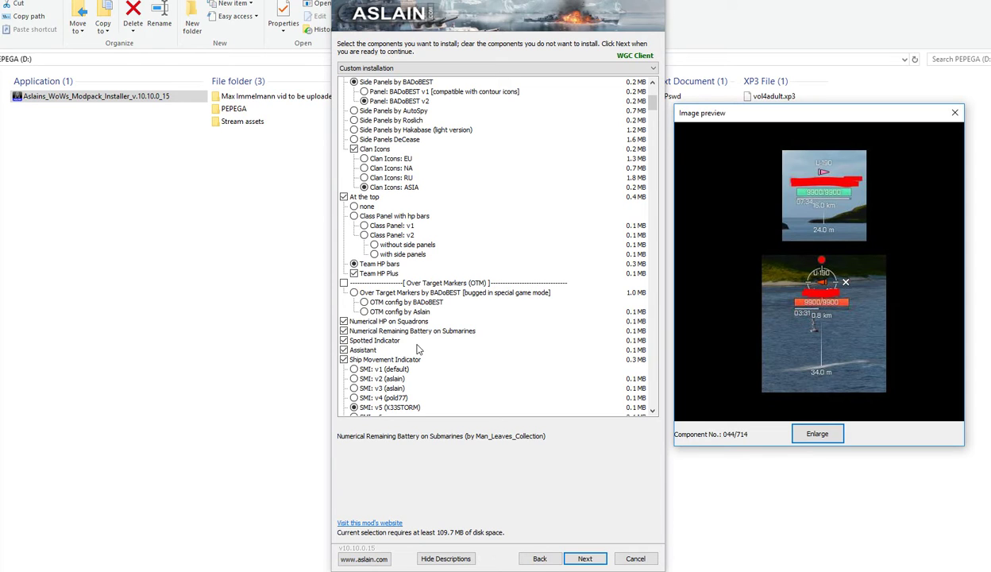
Step: Examine the descriptions and previews of the Spotted Indicator and Assistant mods
{"action": "left_click", "coordinate": [386, 340]}
{"action": "left_click", "coordinate": [739, 172]}
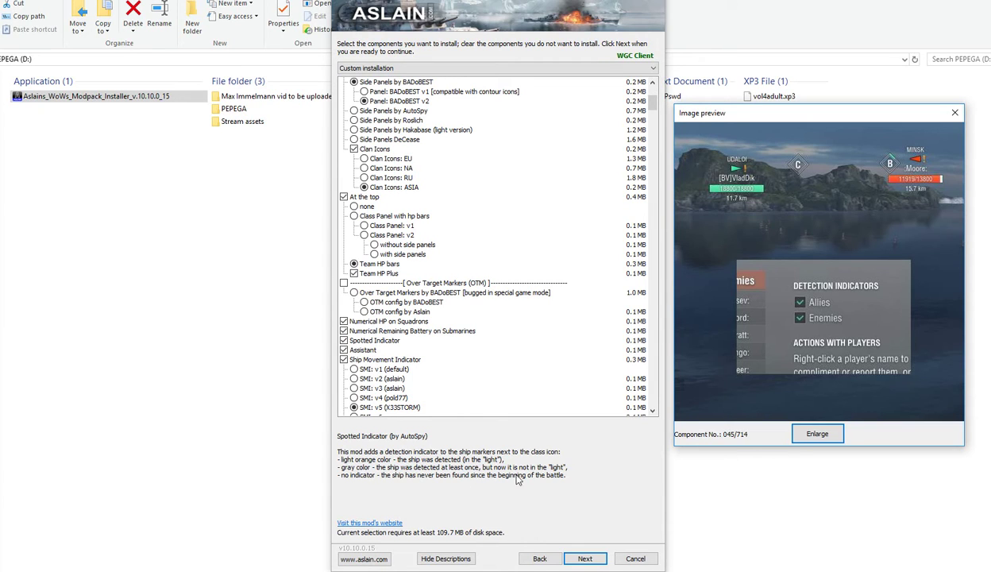
{"action": "left_click", "coordinate": [371, 339]}
{"action": "left_click", "coordinate": [369, 349]}
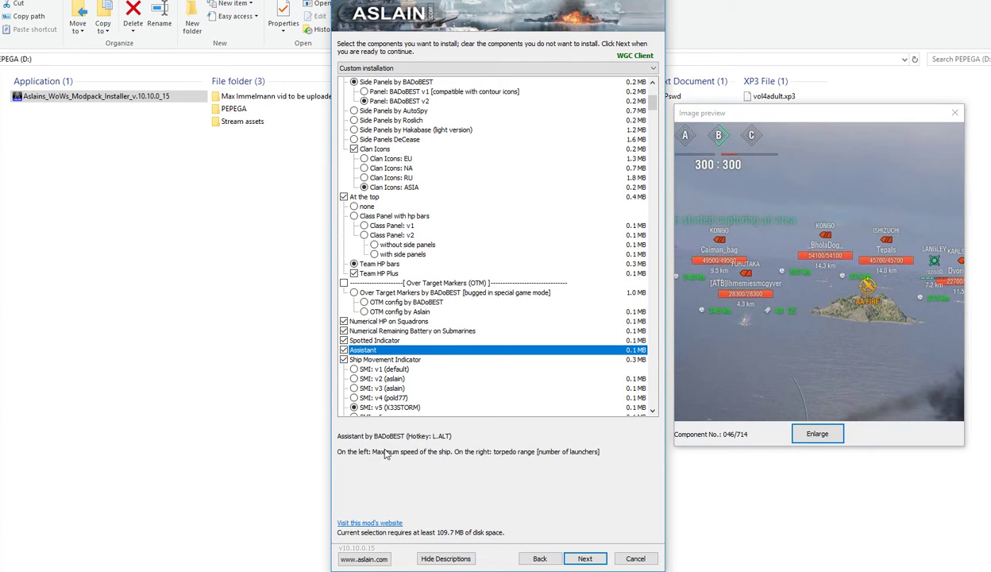
{"action": "left_click", "coordinate": [717, 314]}
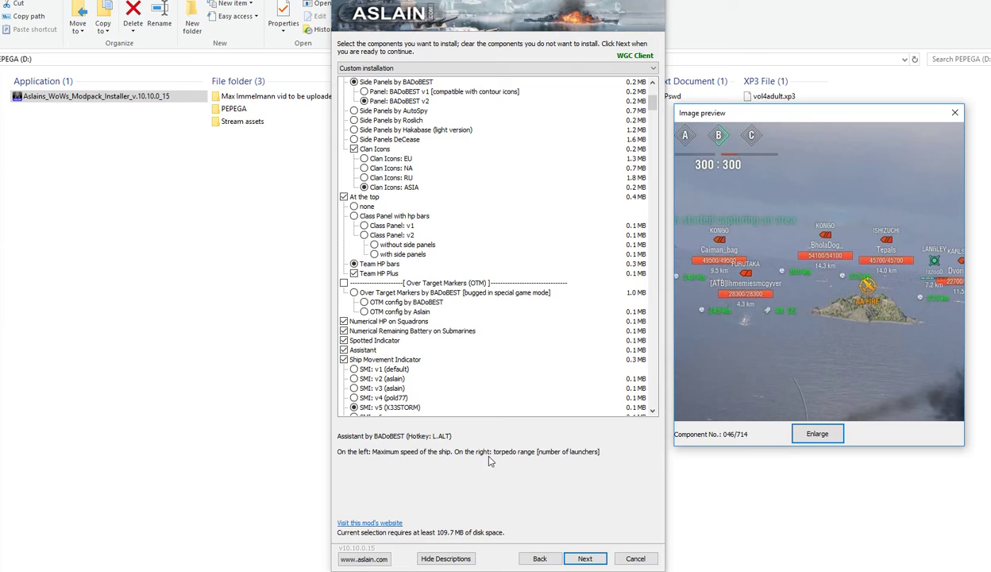
{"action": "key", "text": "alt+Tab"}
{"action": "left_click", "coordinate": [790, 316]}
Step: Examine the SMI: v5 (X33STORM) style of the Ship Movement Indicator and its color meanings
{"action": "scroll", "coordinate": [445, 373], "scroll_direction": "down", "scroll_amount": 2}
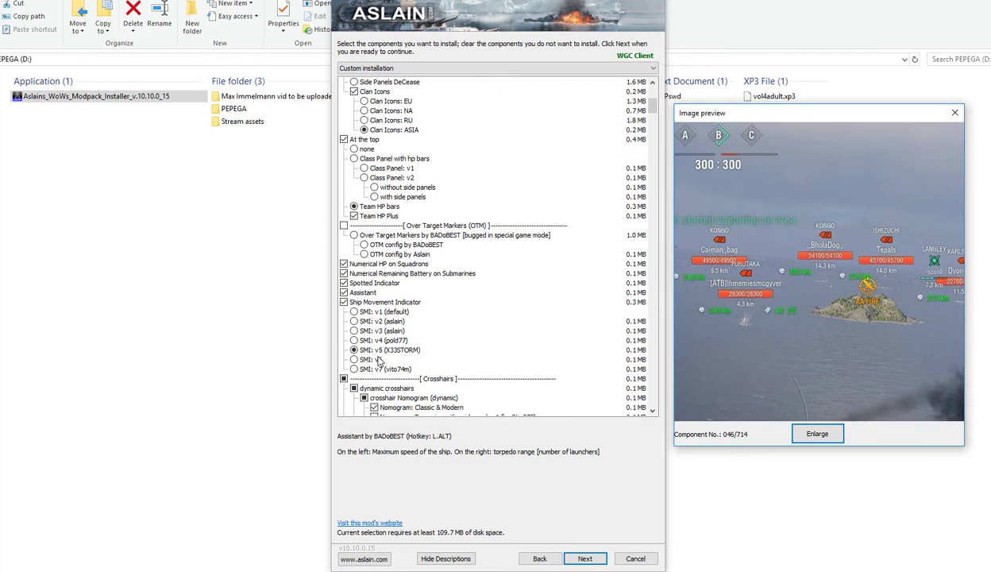
{"action": "left_click", "coordinate": [377, 350]}
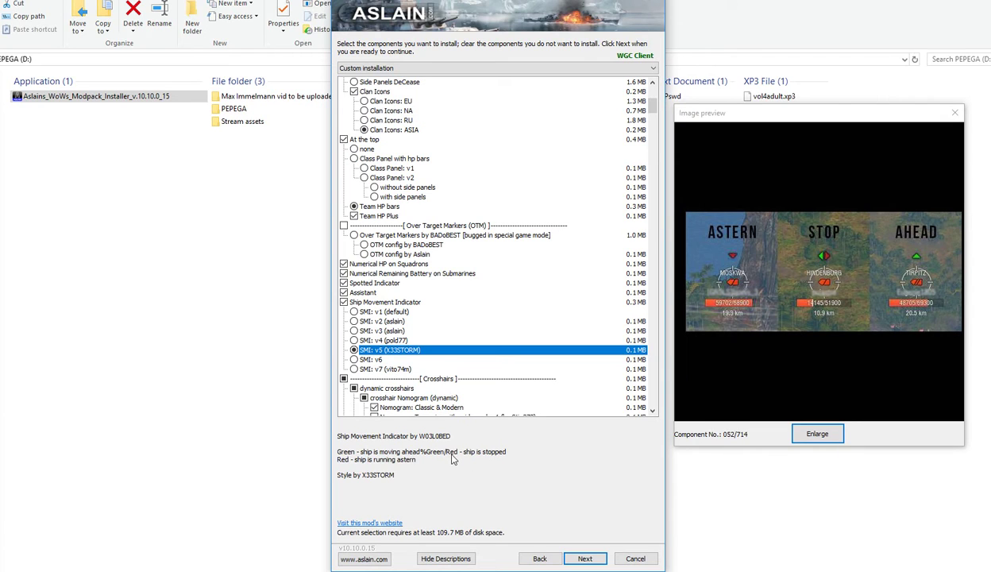
{"action": "left_click", "coordinate": [825, 288]}
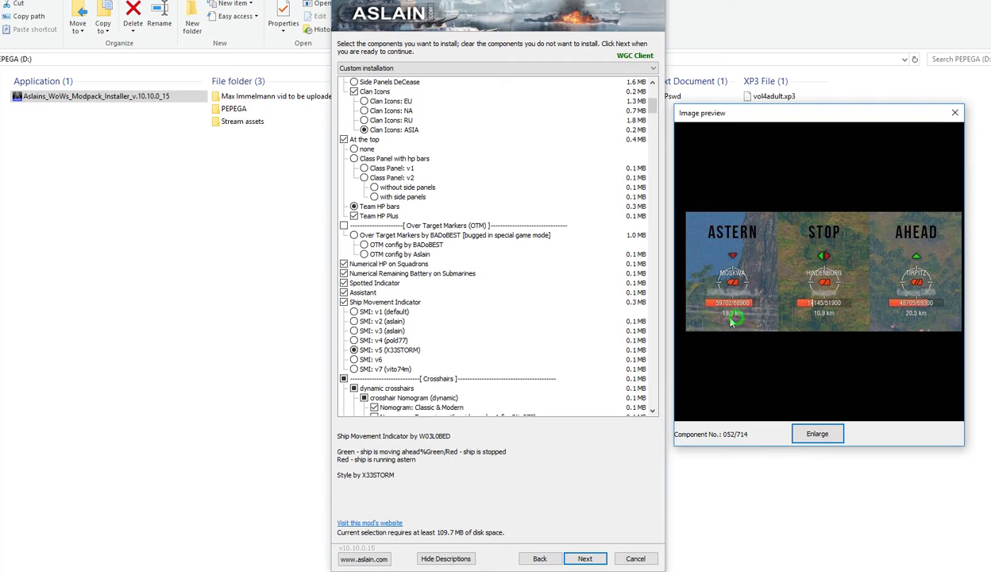
Step: Set the dynamic Nomogram crosshair to Classic & Modern only, leaving out the Turquoise spider web and Classic Top & Top Web variants
{"action": "scroll", "coordinate": [482, 372], "scroll_direction": "down", "scroll_amount": 2}
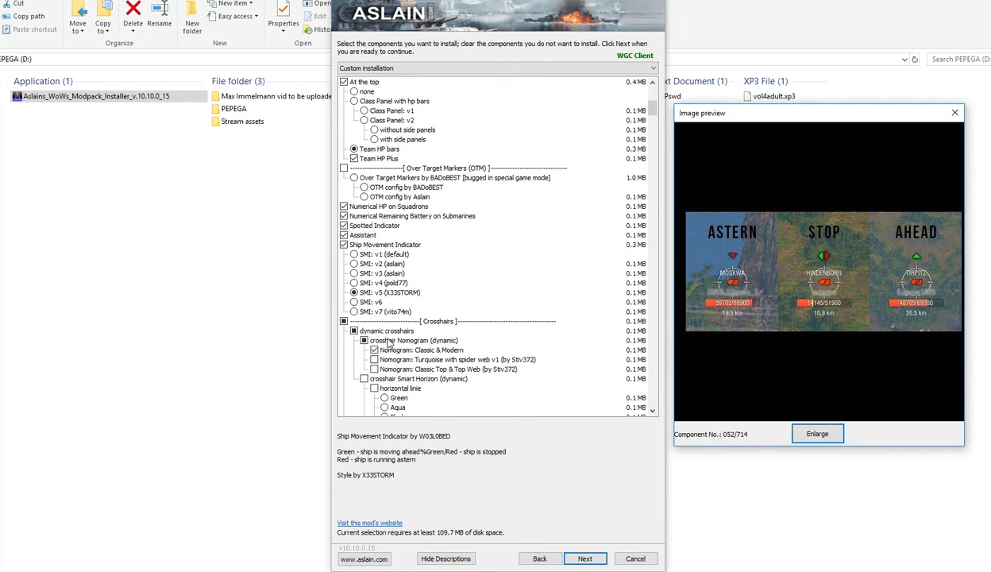
{"action": "left_click", "coordinate": [381, 331]}
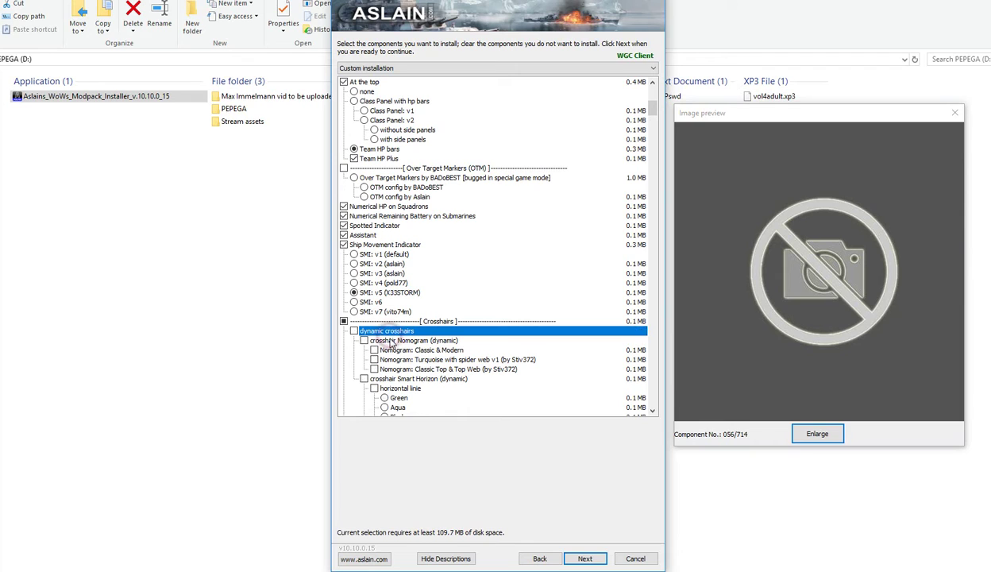
{"action": "left_click", "coordinate": [389, 340]}
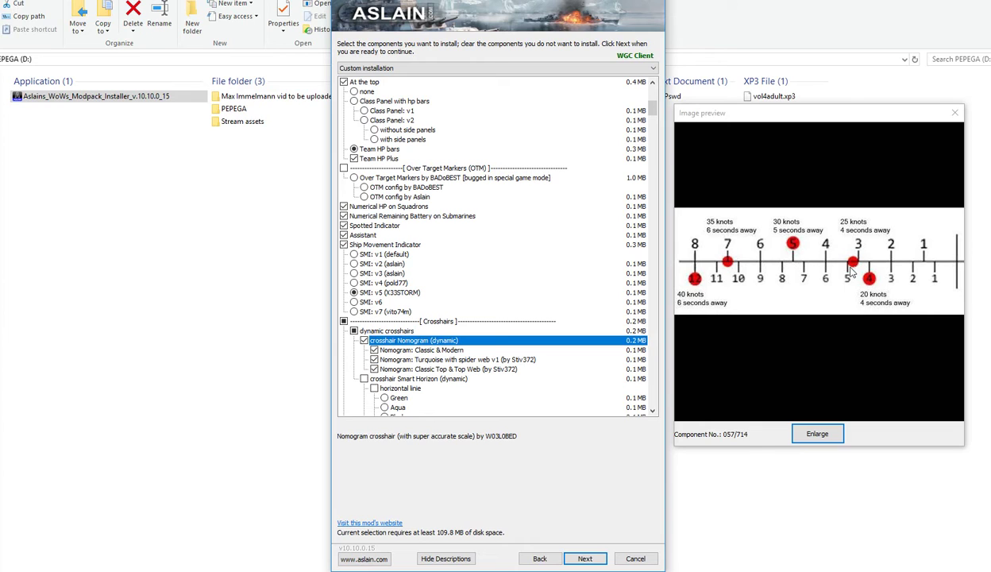
{"action": "left_click", "coordinate": [435, 369]}
{"action": "left_click", "coordinate": [429, 359]}
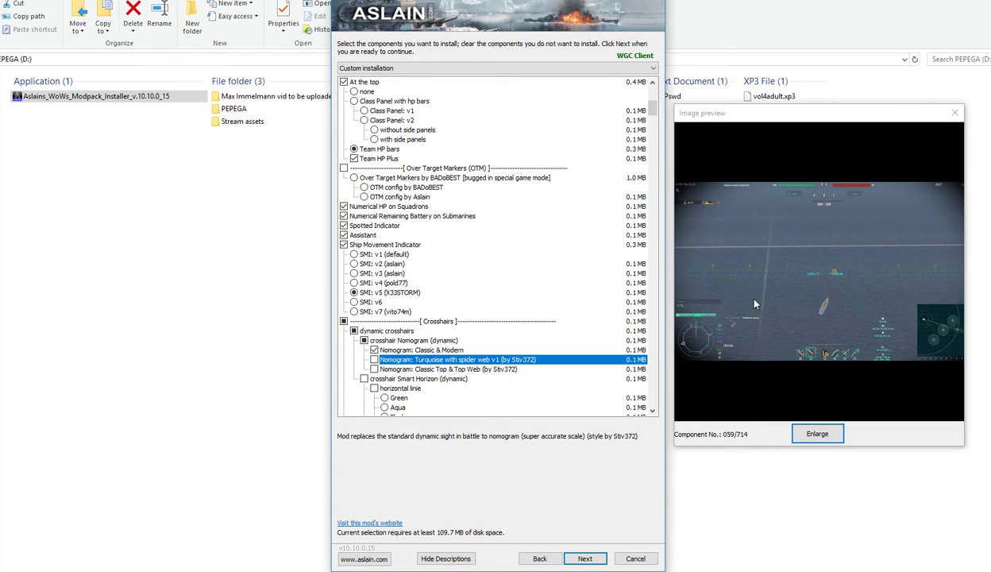
Step: Under Camera mods, review the YAZOM component and its 66% more zoom out option
{"action": "scroll", "coordinate": [502, 360], "scroll_direction": "down", "scroll_amount": 10}
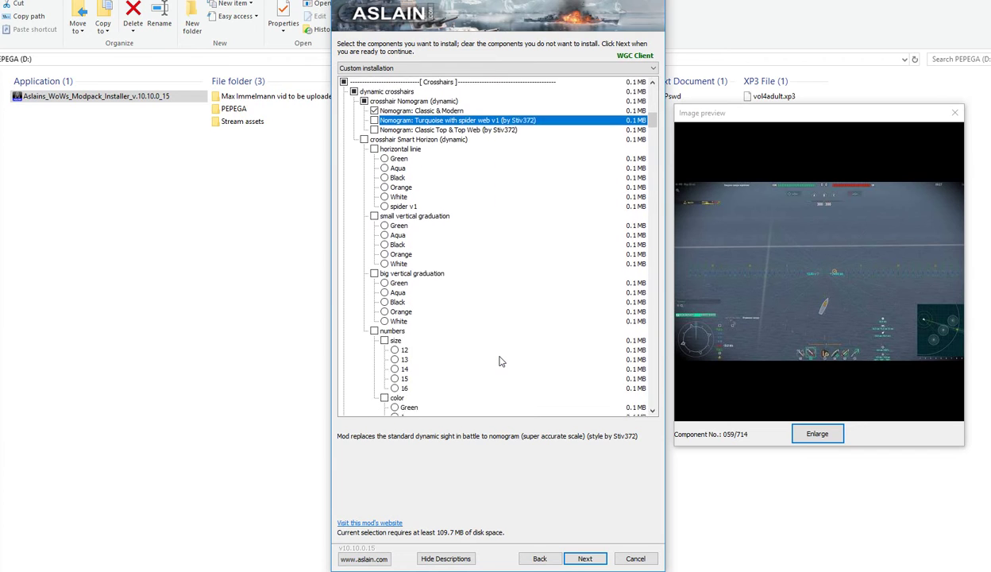
{"action": "scroll", "coordinate": [500, 361], "scroll_direction": "down", "scroll_amount": 10}
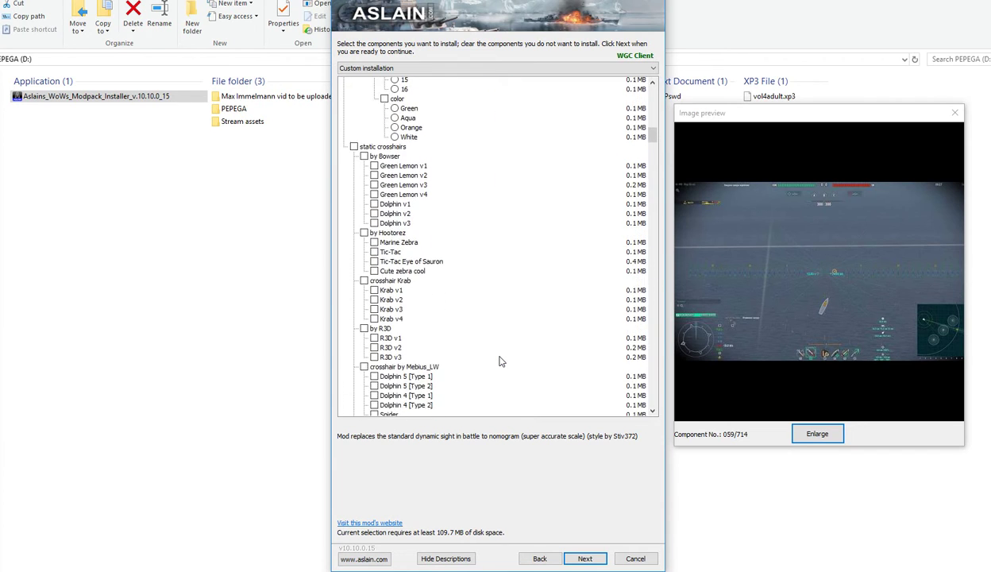
{"action": "scroll", "coordinate": [500, 361], "scroll_direction": "down", "scroll_amount": 7}
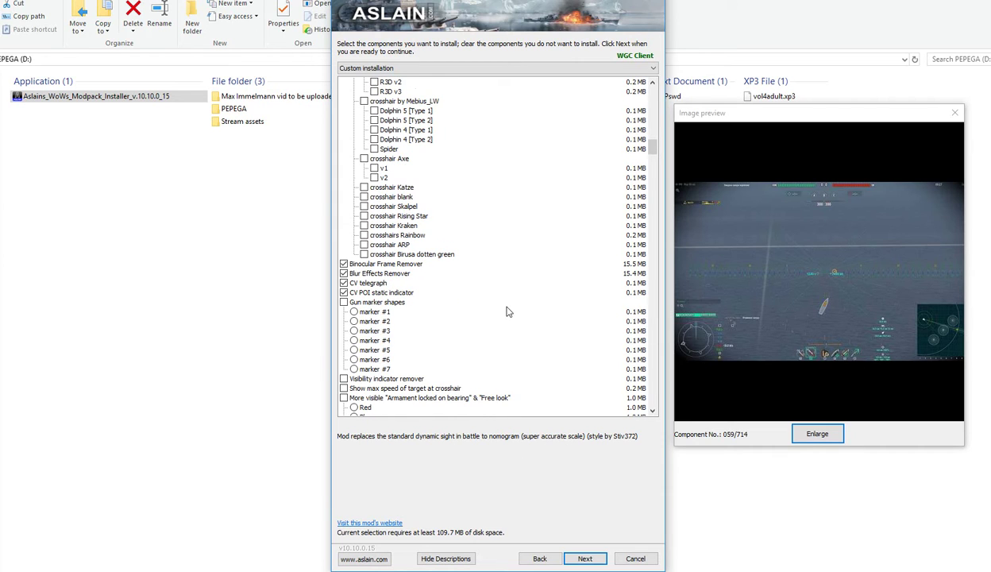
{"action": "scroll", "coordinate": [498, 306], "scroll_direction": "down", "scroll_amount": 5}
{"action": "scroll", "coordinate": [509, 311], "scroll_direction": "down", "scroll_amount": 2}
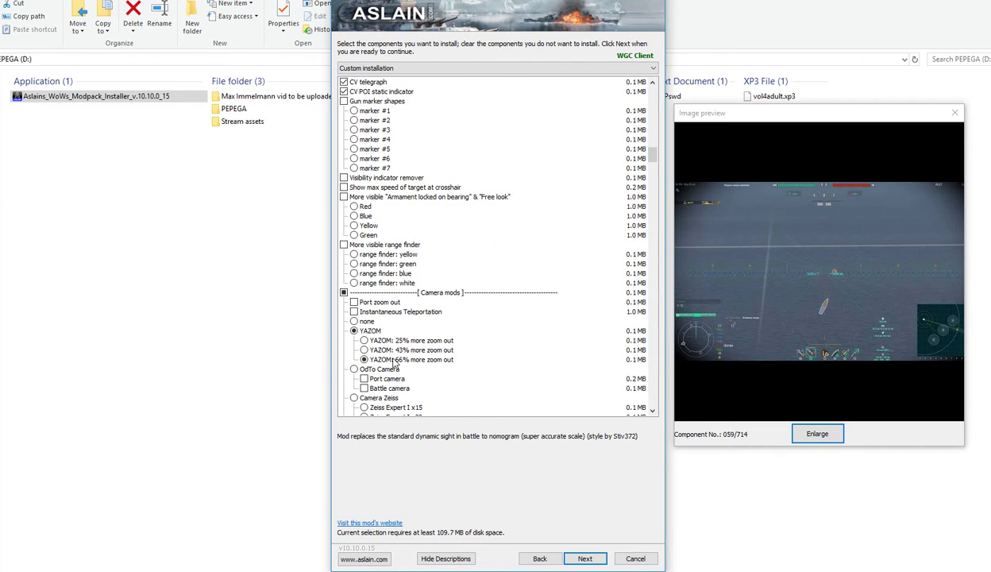
{"action": "left_click", "coordinate": [384, 359]}
{"action": "left_click", "coordinate": [370, 330]}
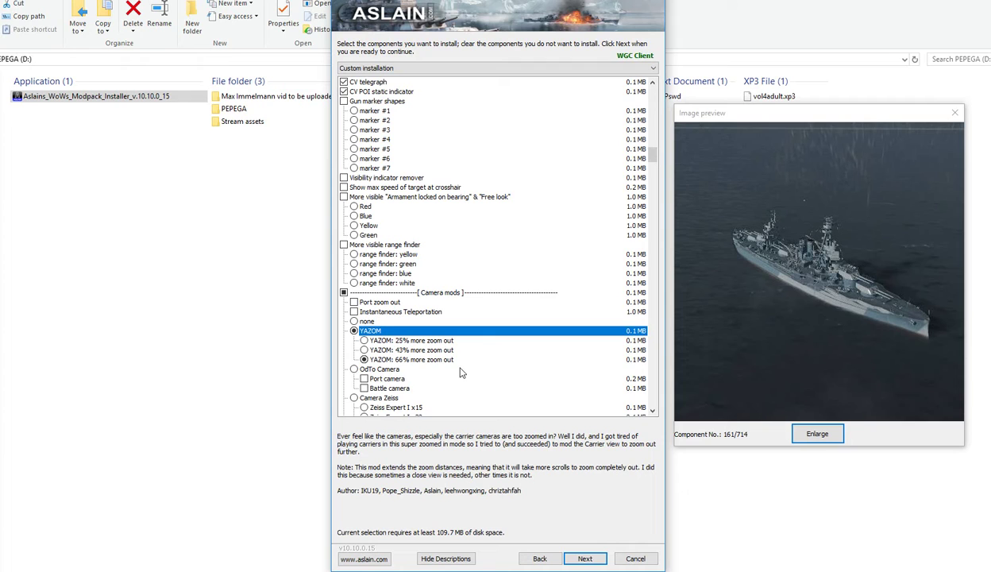
Step: Preview the Ribbons v2 badges under Battle GUI customization and the minimap by BattleFrame under The Minimap mods
{"action": "scroll", "coordinate": [461, 370], "scroll_direction": "down", "scroll_amount": 5}
{"action": "scroll", "coordinate": [463, 372], "scroll_direction": "down", "scroll_amount": 6}
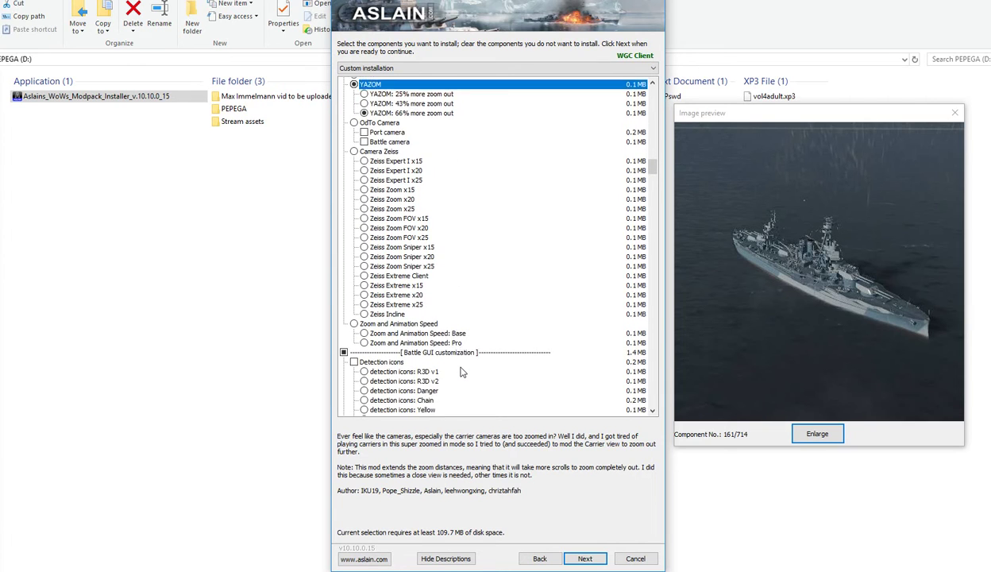
{"action": "scroll", "coordinate": [462, 372], "scroll_direction": "down", "scroll_amount": 7}
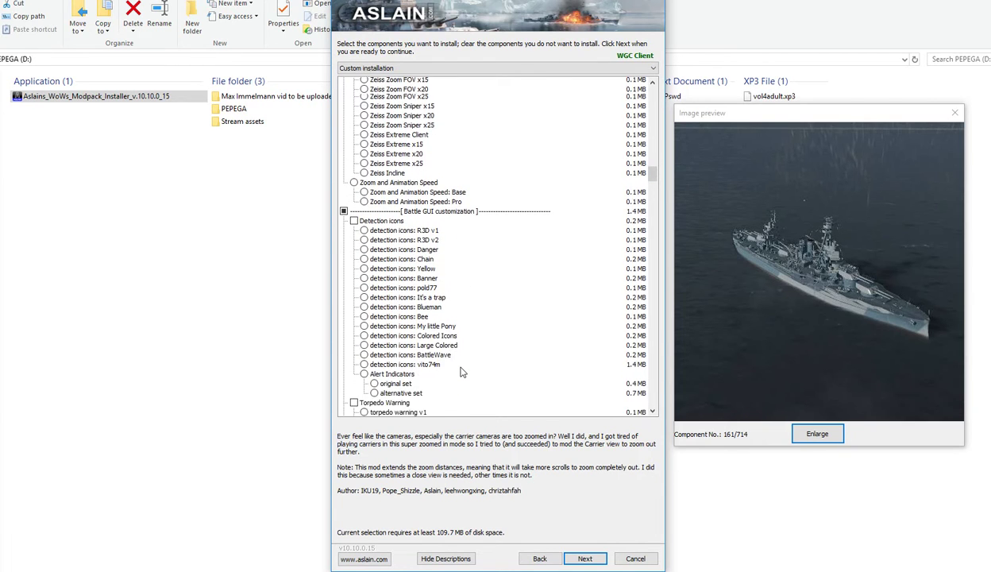
{"action": "scroll", "coordinate": [453, 373], "scroll_direction": "down", "scroll_amount": 1}
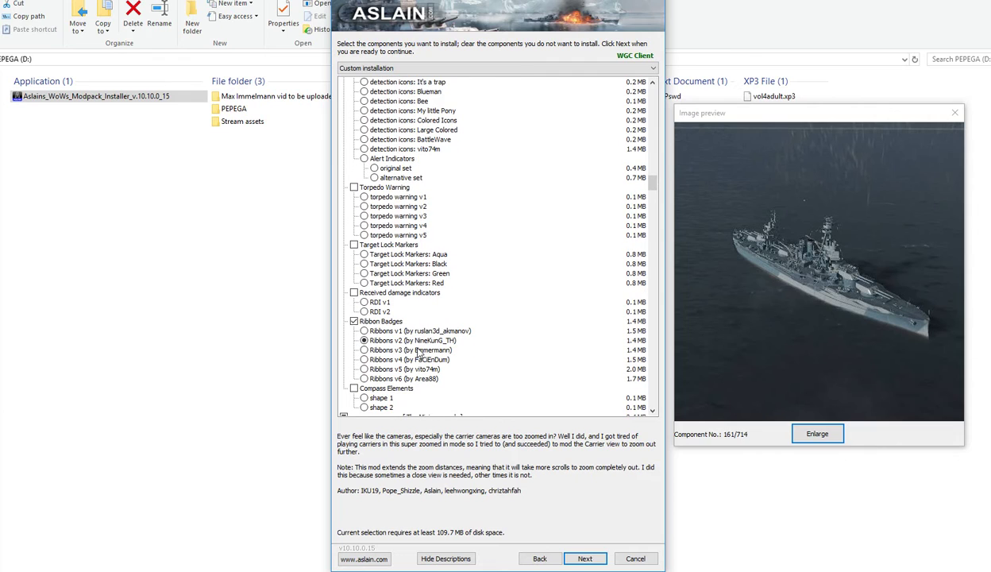
{"action": "left_click", "coordinate": [421, 341]}
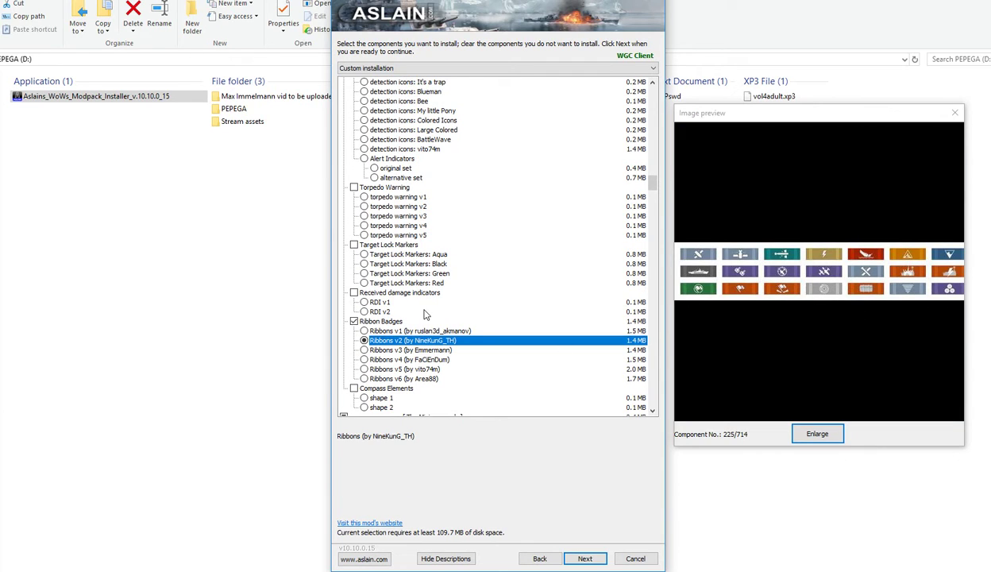
{"action": "scroll", "coordinate": [421, 314], "scroll_direction": "down", "scroll_amount": 4}
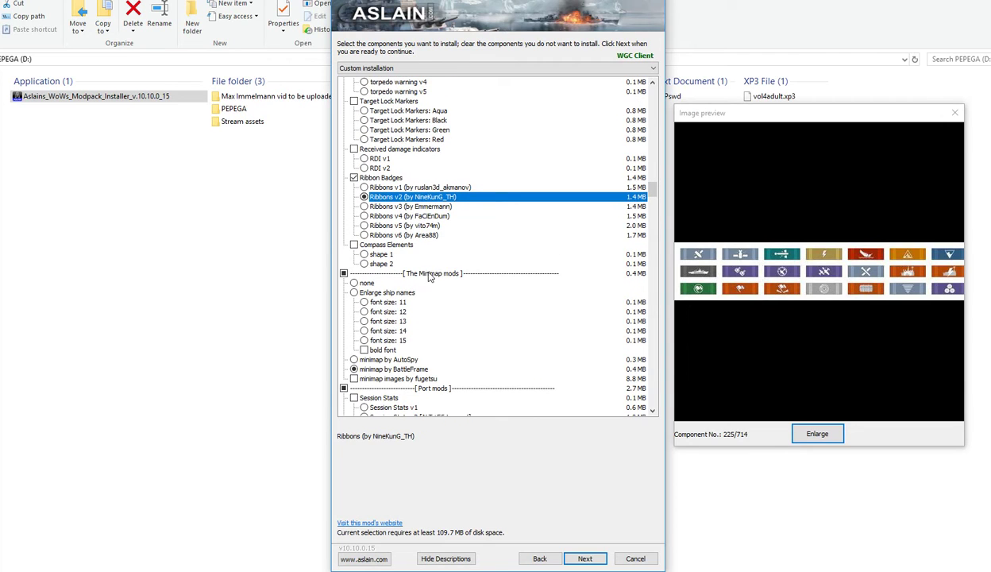
{"action": "left_click", "coordinate": [401, 370]}
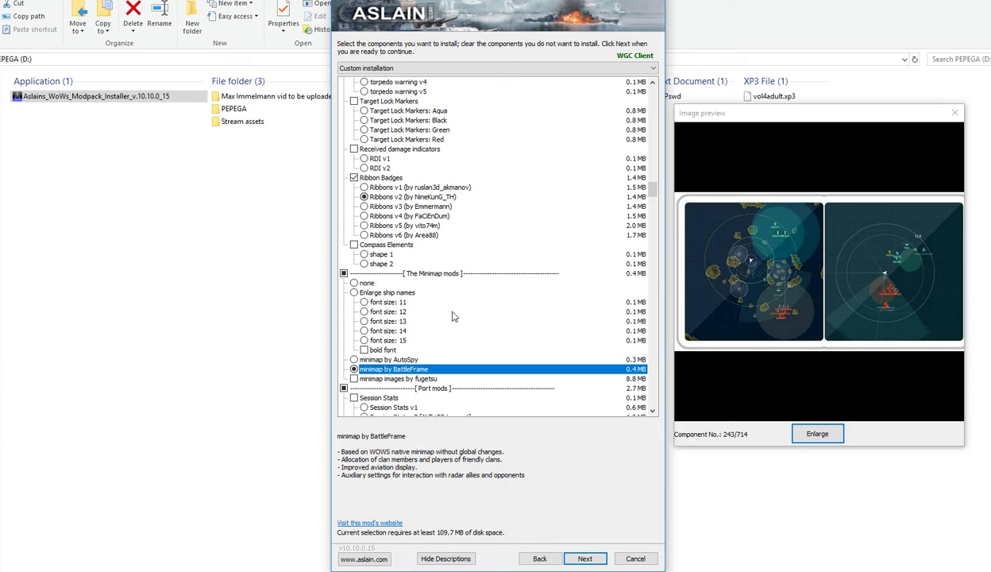
Step: Under Port mods, examine the previews of mxCamo and Equipment tab improvements
{"action": "scroll", "coordinate": [453, 316], "scroll_direction": "down", "scroll_amount": 5}
{"action": "left_click", "coordinate": [377, 351]}
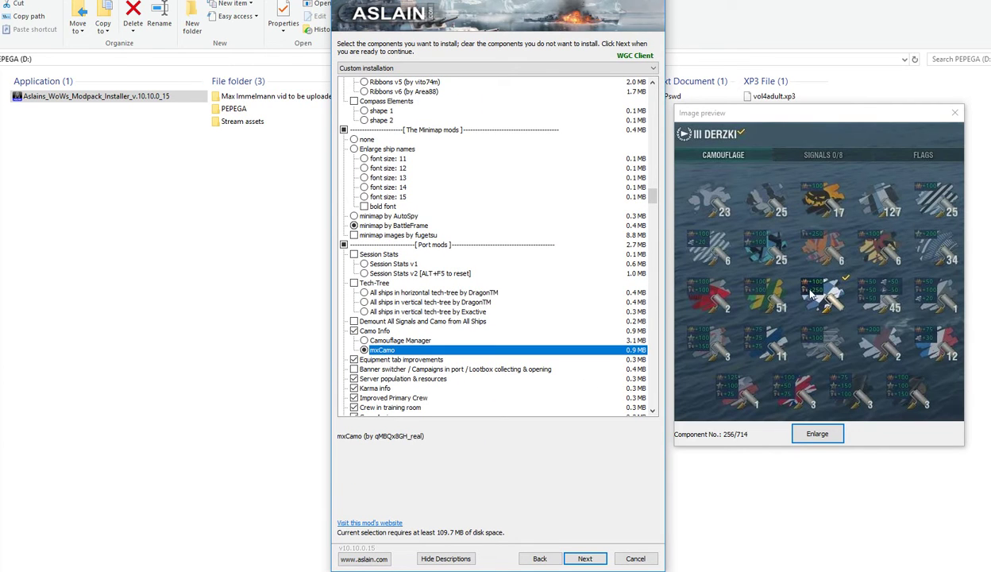
{"action": "left_click", "coordinate": [813, 294]}
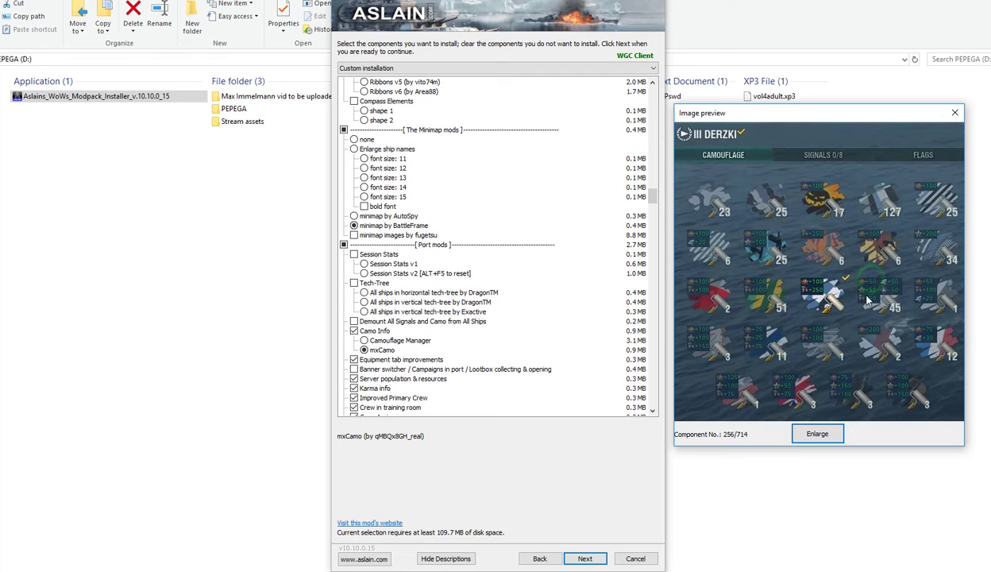
{"action": "left_click", "coordinate": [386, 360]}
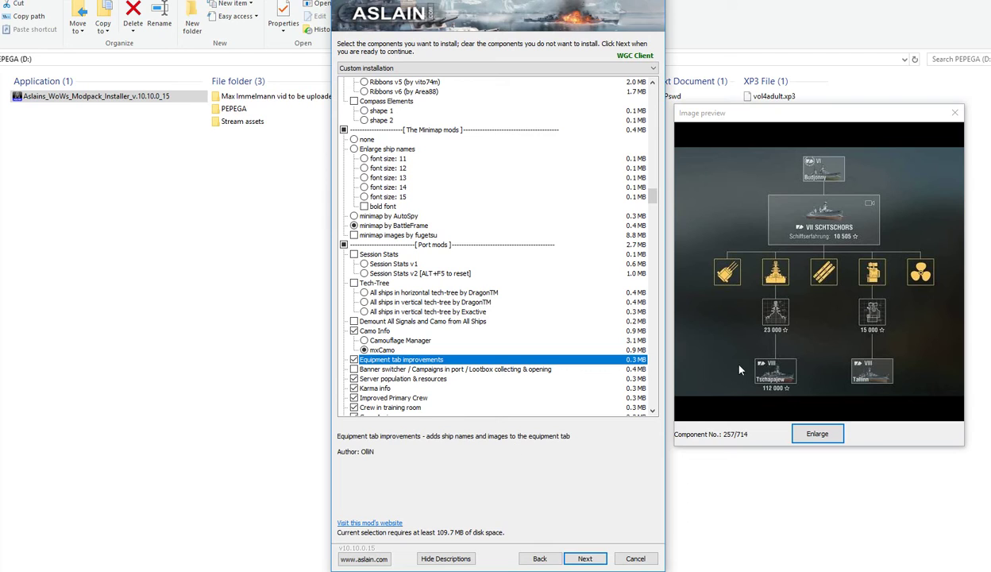
{"action": "left_click", "coordinate": [765, 385]}
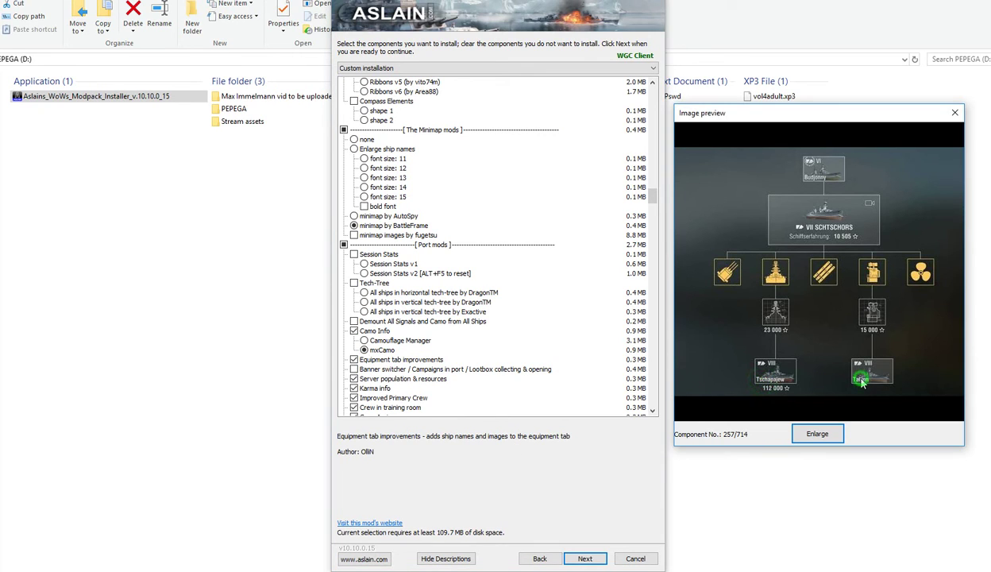
Step: Examine the previews of the Server population & resources and Karma info port mods
{"action": "scroll", "coordinate": [594, 346], "scroll_direction": "down", "scroll_amount": 3}
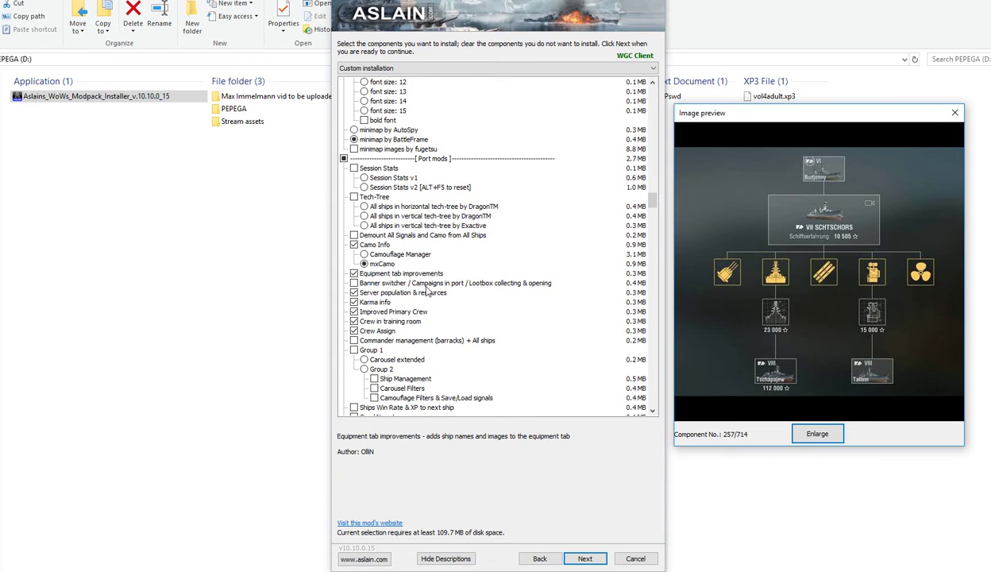
{"action": "left_click", "coordinate": [404, 292]}
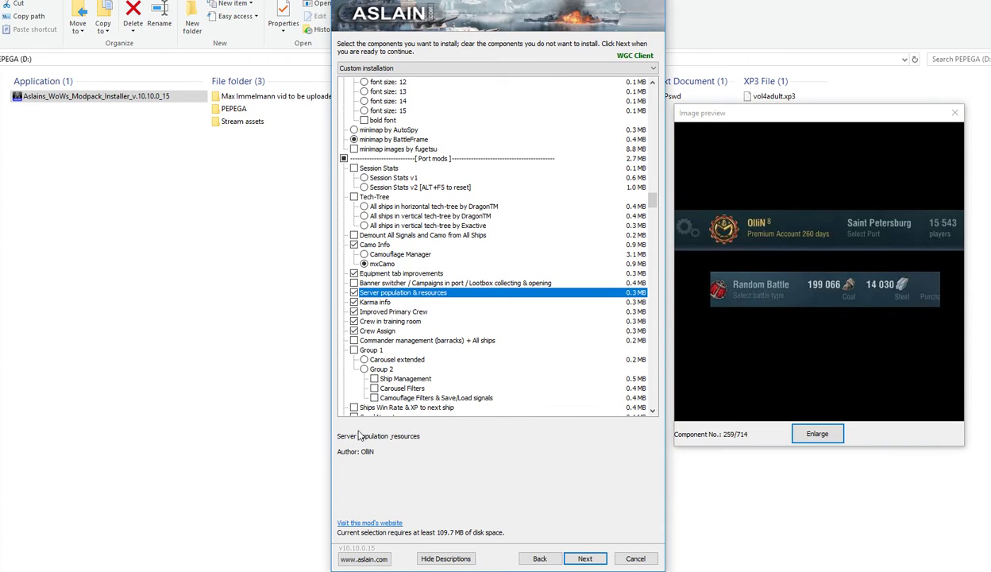
{"action": "left_click", "coordinate": [938, 231]}
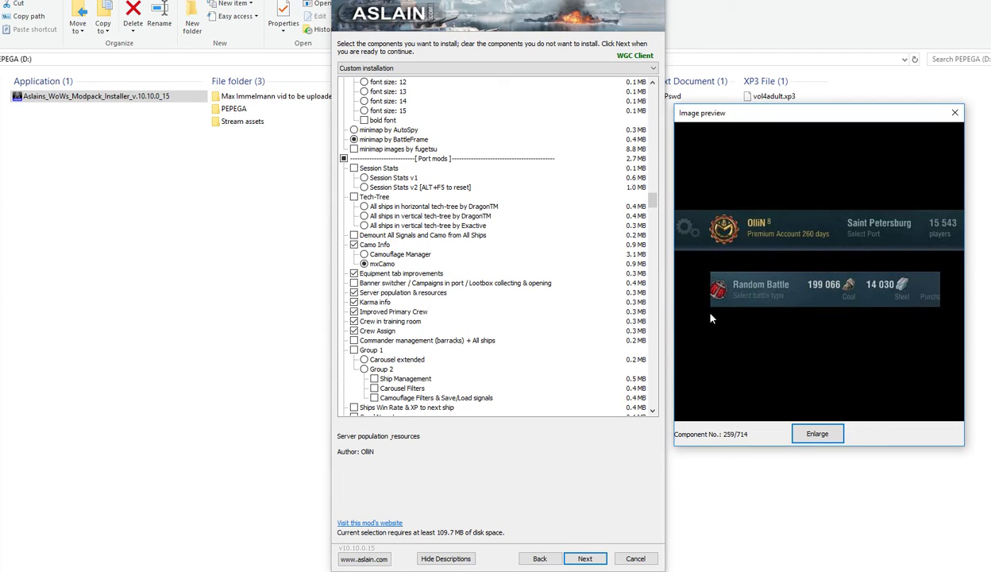
{"action": "left_click", "coordinate": [386, 303]}
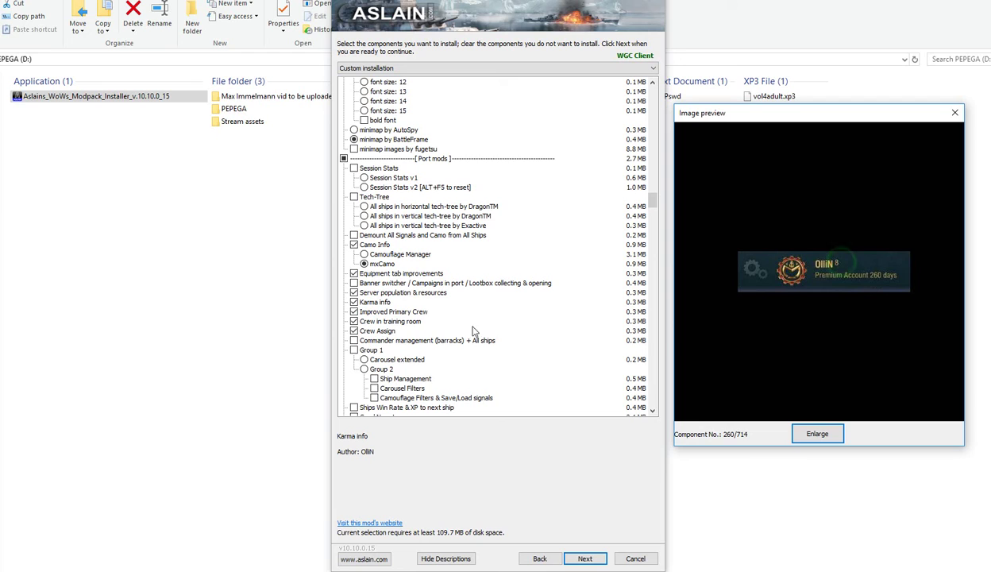
Step: Review the descriptions and previews of the Improved Primary Crew, Crew in training room and Crew Assign mods
{"action": "left_click", "coordinate": [414, 312]}
{"action": "left_click", "coordinate": [414, 312]}
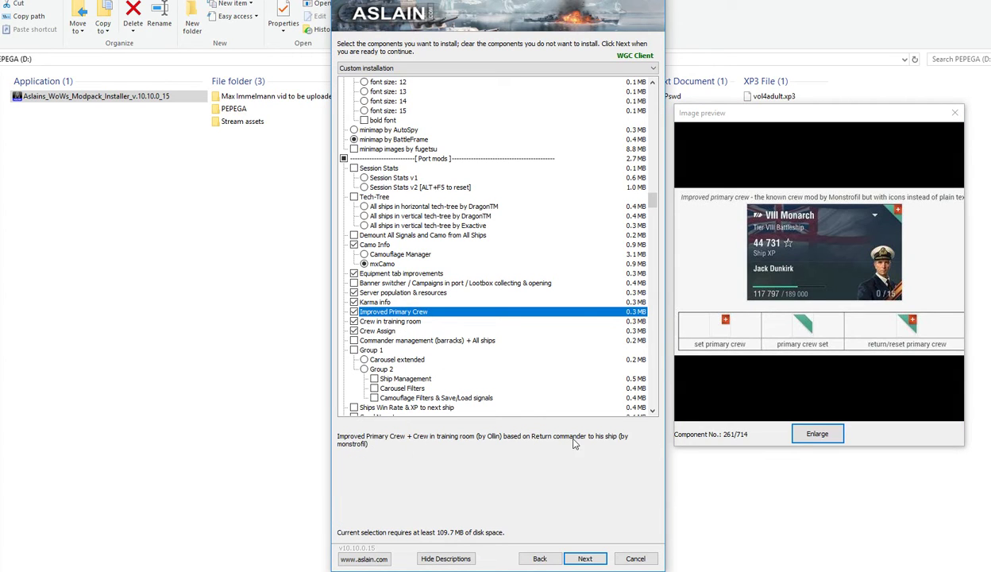
{"action": "left_click", "coordinate": [395, 321]}
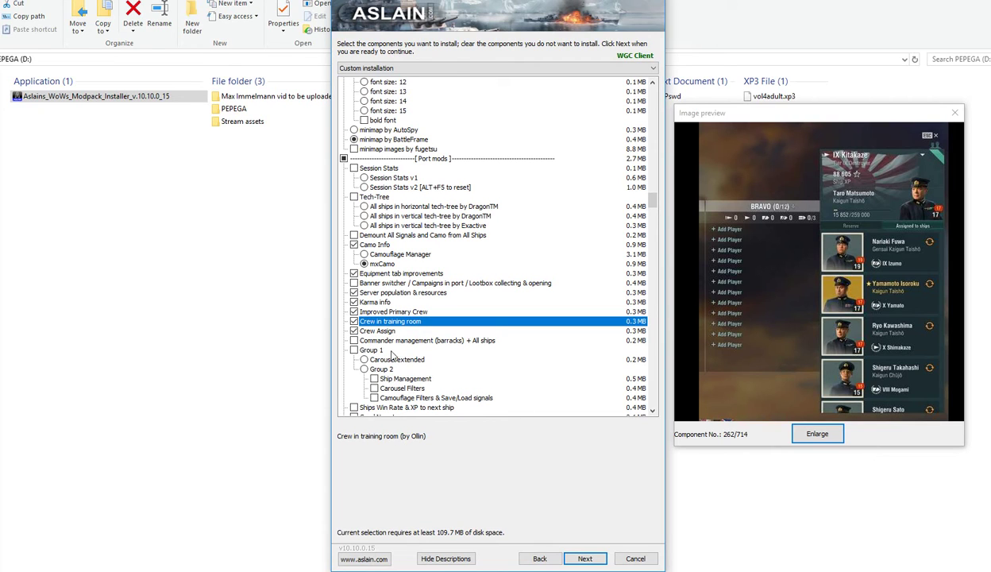
{"action": "left_click", "coordinate": [378, 331]}
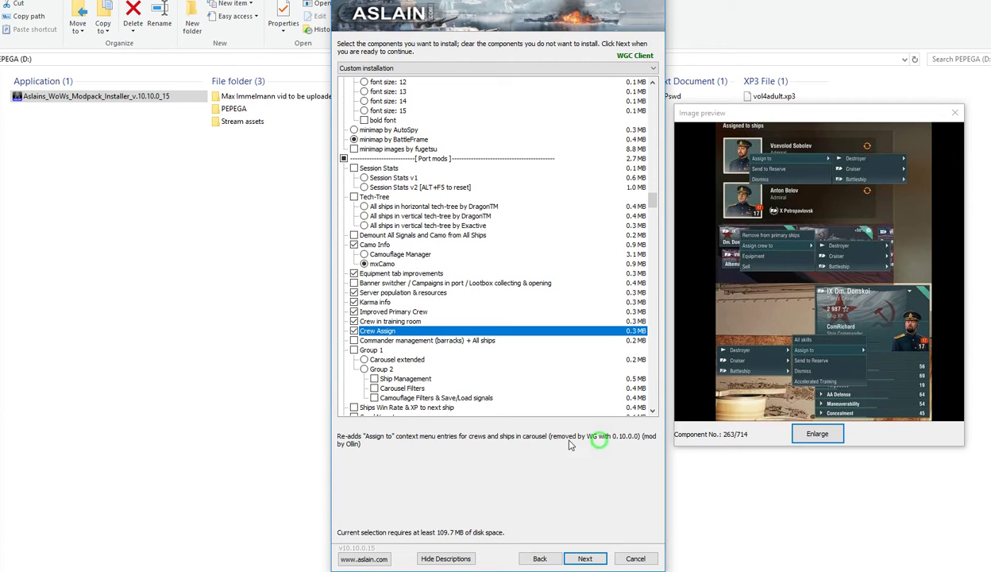
{"action": "left_click", "coordinate": [826, 363]}
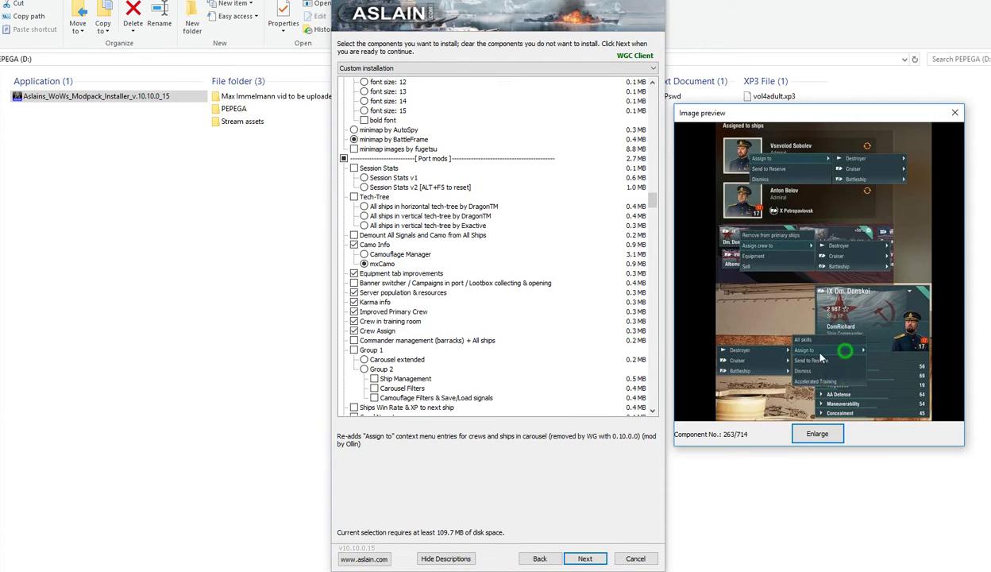
Step: Preview the More visible trained commander perks option under Commander perks
{"action": "scroll", "coordinate": [644, 317], "scroll_direction": "down", "scroll_amount": 3}
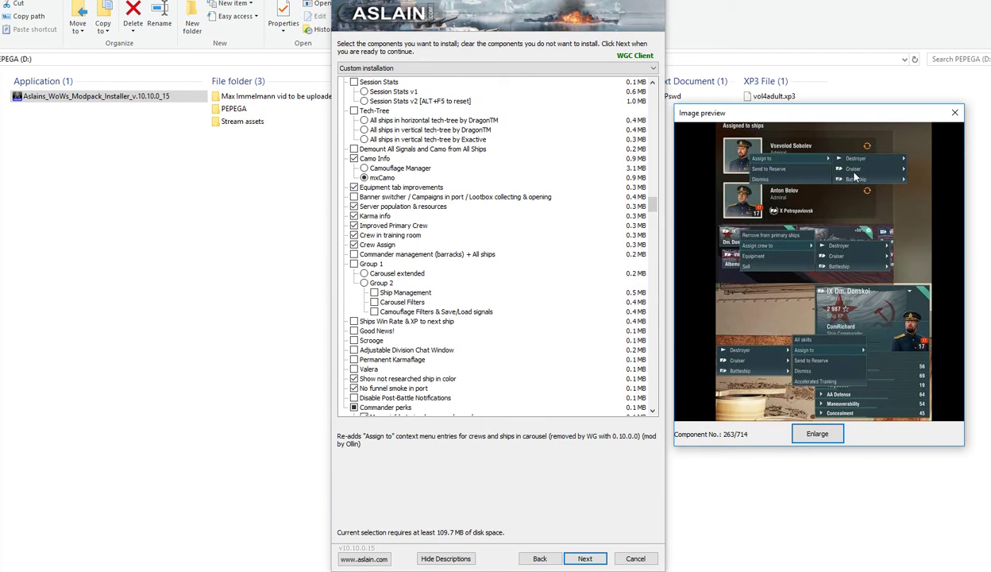
{"action": "scroll", "coordinate": [405, 357], "scroll_direction": "down", "scroll_amount": 2}
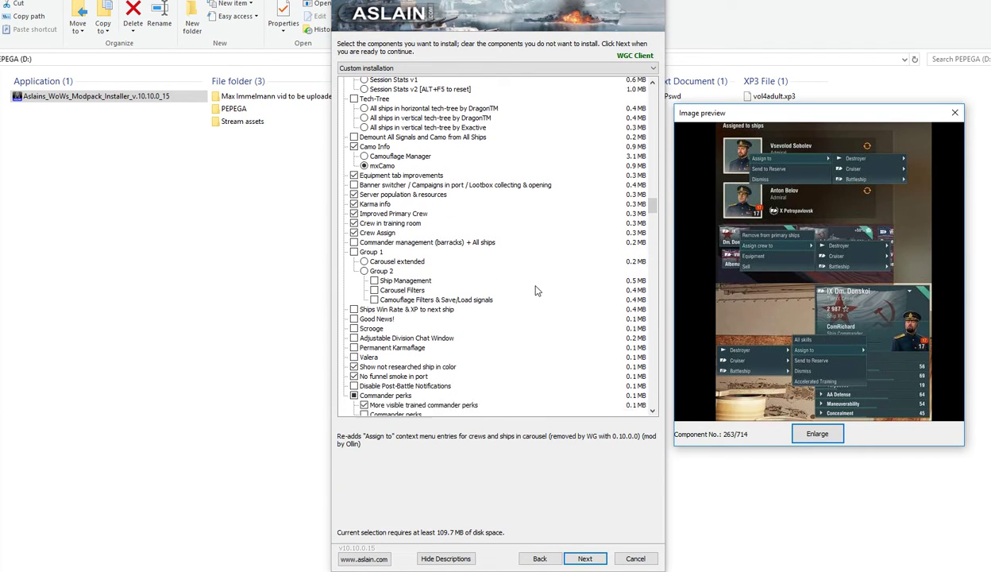
{"action": "left_click", "coordinate": [406, 360]}
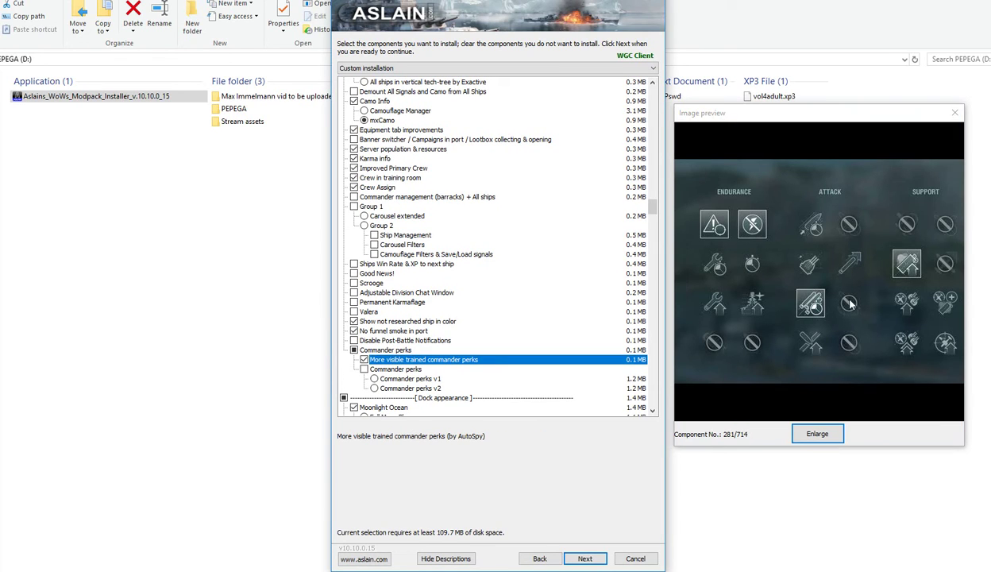
Step: Under Dock appearance, preview the New moon Waxing variant of Moonlight Ocean
{"action": "scroll", "coordinate": [531, 310], "scroll_direction": "down", "scroll_amount": 4}
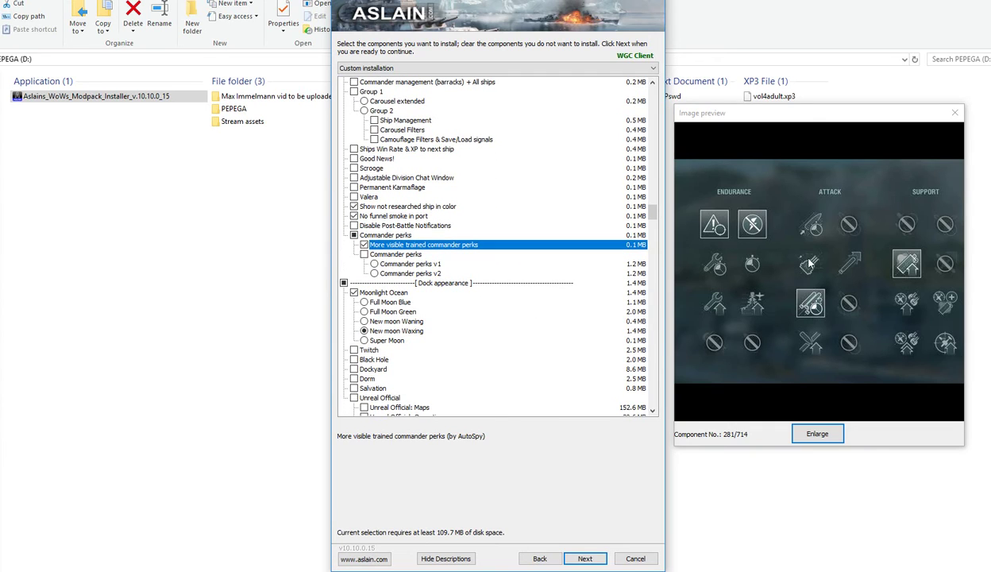
{"action": "scroll", "coordinate": [434, 278], "scroll_direction": "down", "scroll_amount": 1}
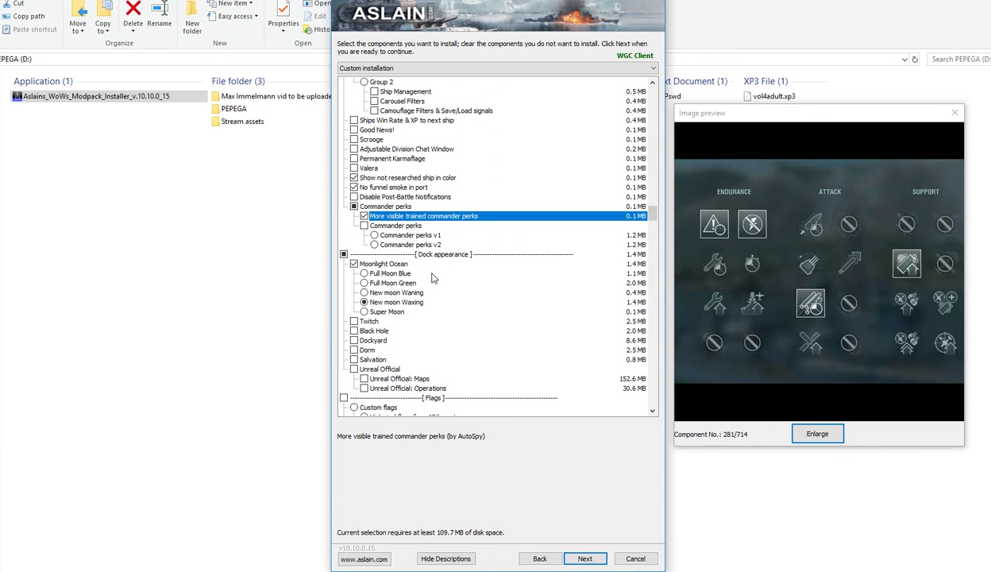
{"action": "scroll", "coordinate": [434, 278], "scroll_direction": "down", "scroll_amount": 2}
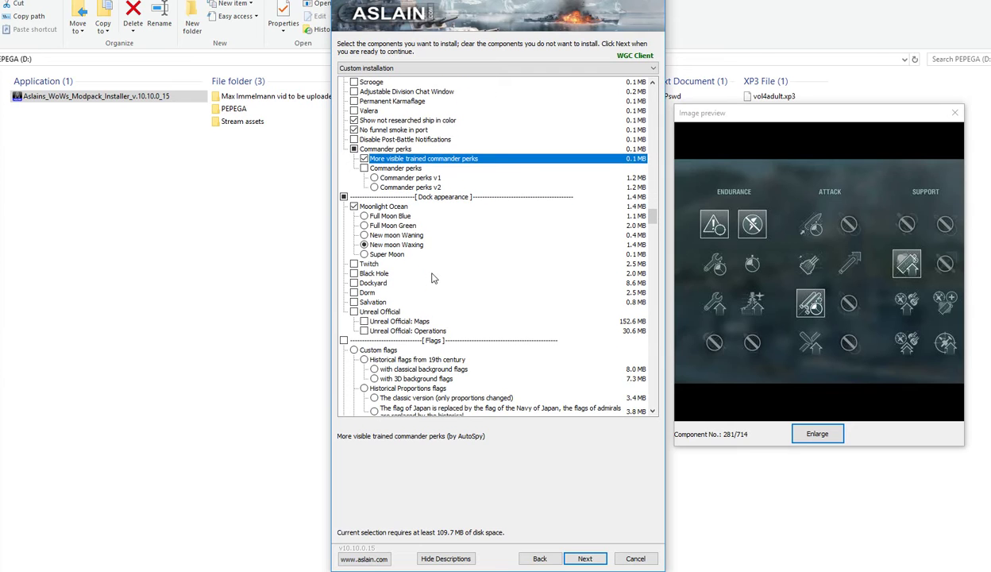
{"action": "left_click", "coordinate": [396, 244]}
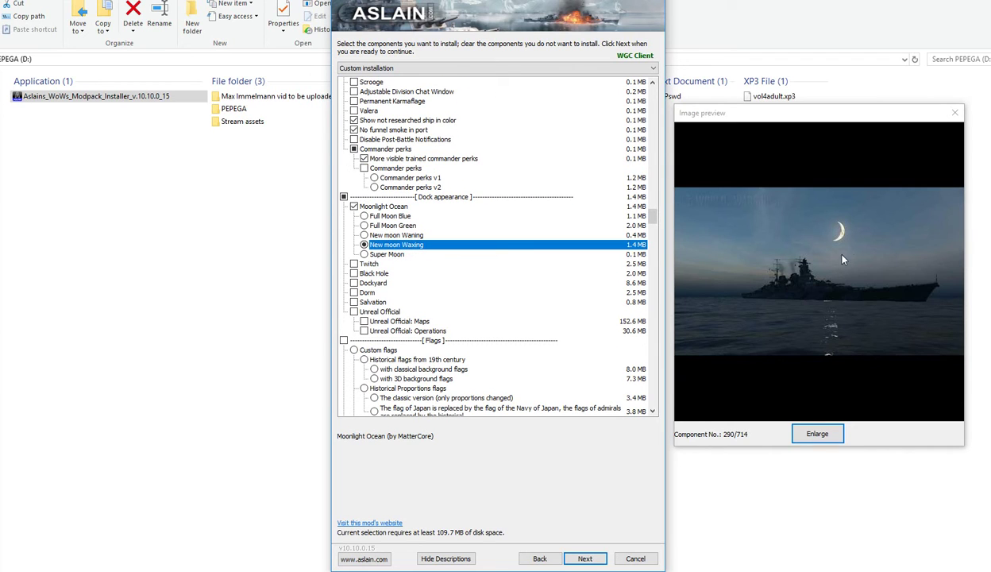
Step: Preview the Navigator: centered option in Group 1 and the selected icon set under Consumables icons
{"action": "scroll", "coordinate": [468, 302], "scroll_direction": "down", "scroll_amount": 13}
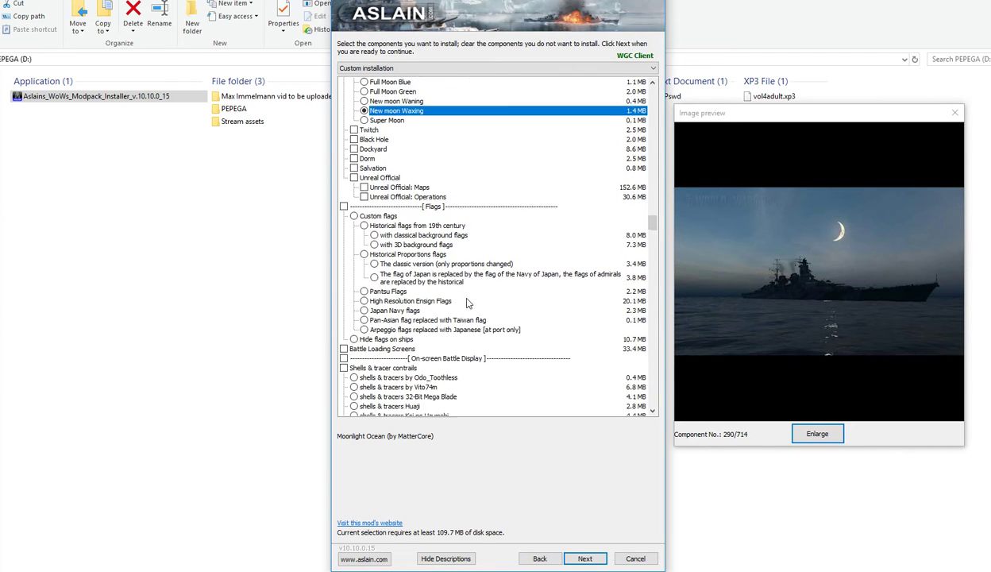
{"action": "scroll", "coordinate": [468, 303], "scroll_direction": "down", "scroll_amount": 14}
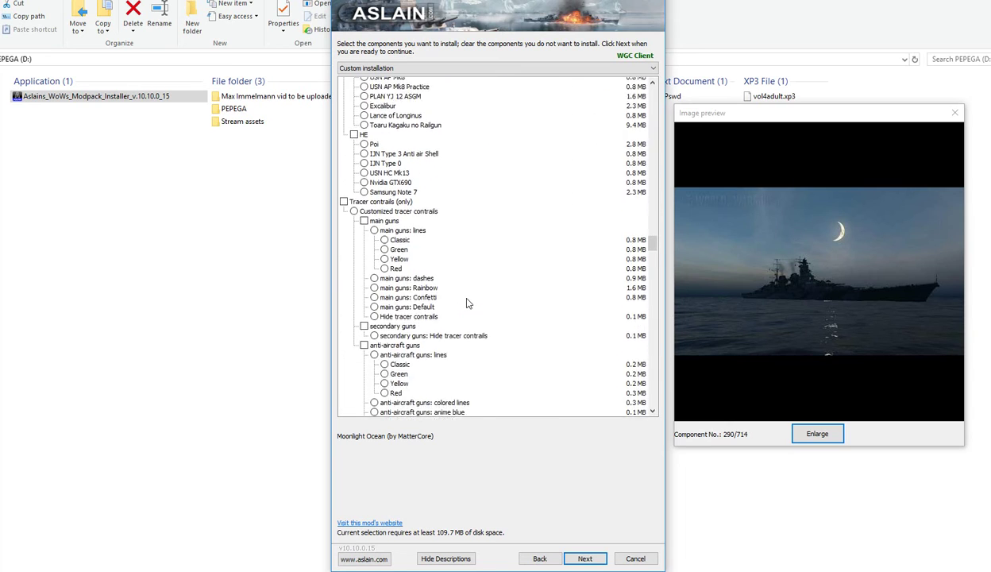
{"action": "scroll", "coordinate": [468, 303], "scroll_direction": "down", "scroll_amount": 6}
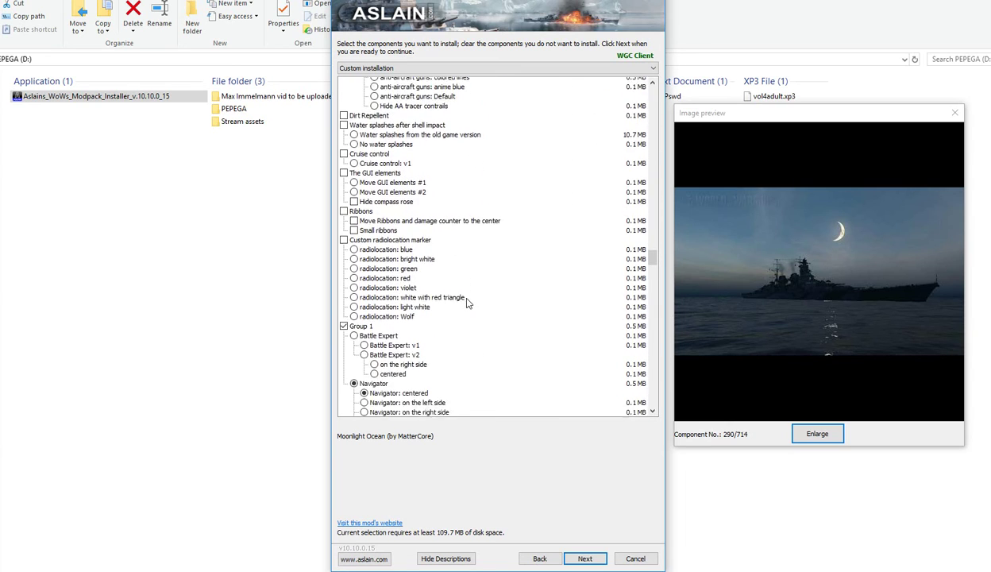
{"action": "left_click", "coordinate": [399, 331]}
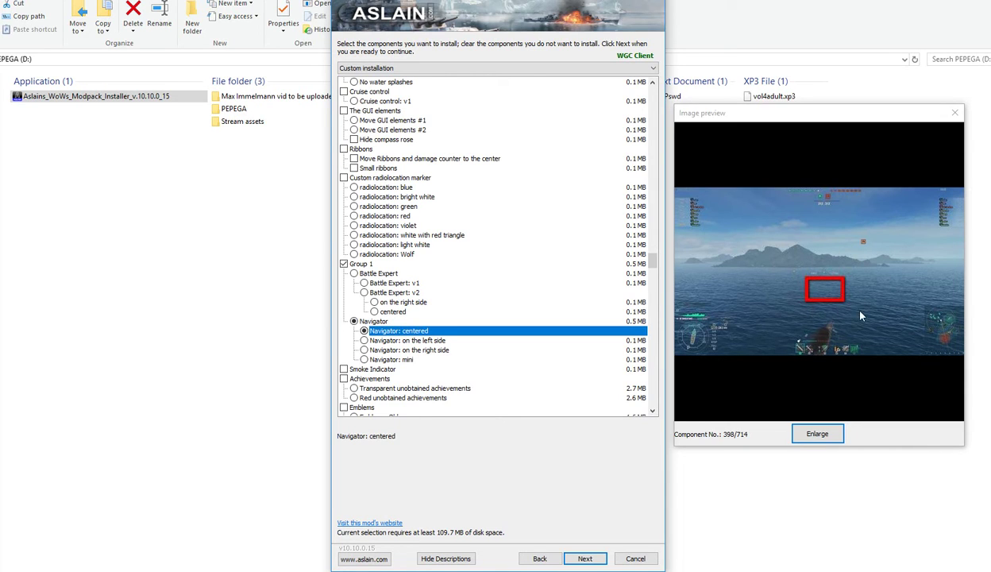
{"action": "scroll", "coordinate": [401, 374], "scroll_direction": "down", "scroll_amount": 6}
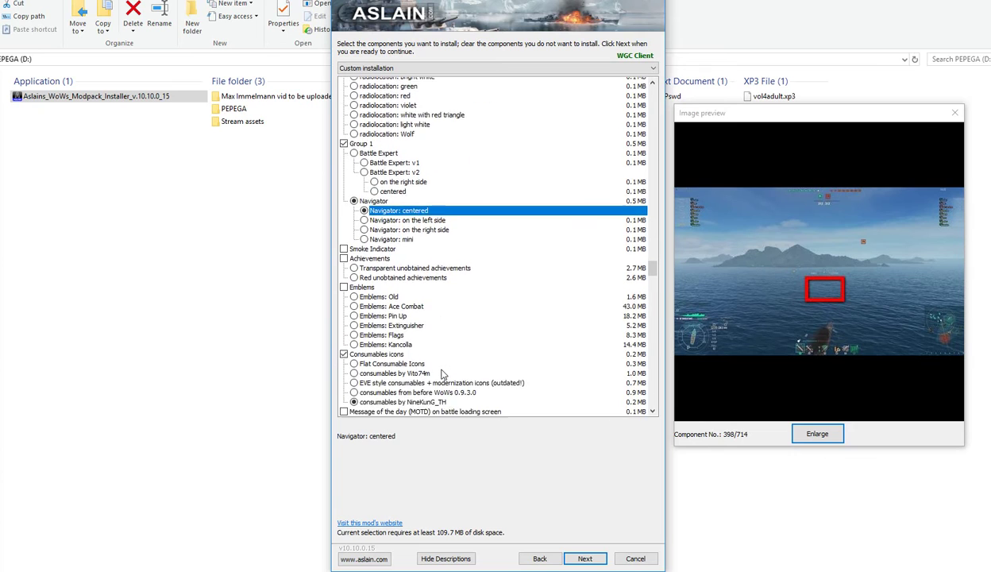
{"action": "left_click", "coordinate": [412, 352]}
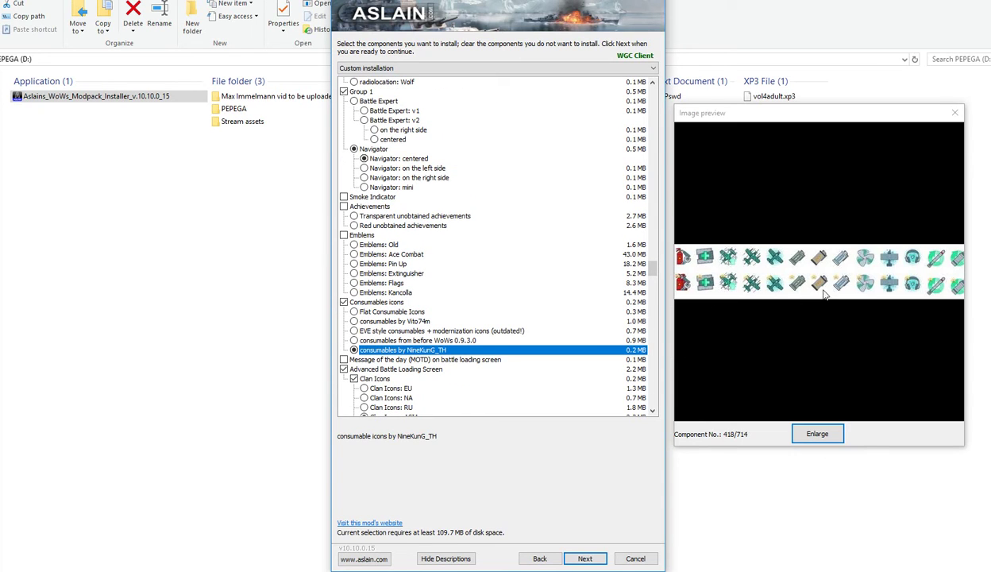
Step: Select Clan Icons: ASIA for the Advanced Battle Loading Screen and preview the Reload timer mod
{"action": "scroll", "coordinate": [444, 317], "scroll_direction": "down", "scroll_amount": 3}
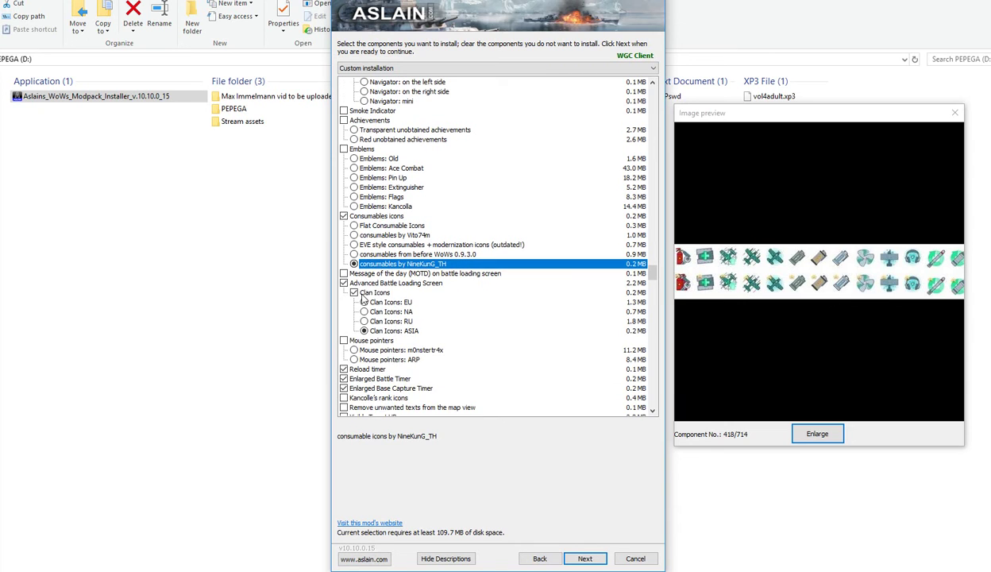
{"action": "left_click", "coordinate": [371, 284]}
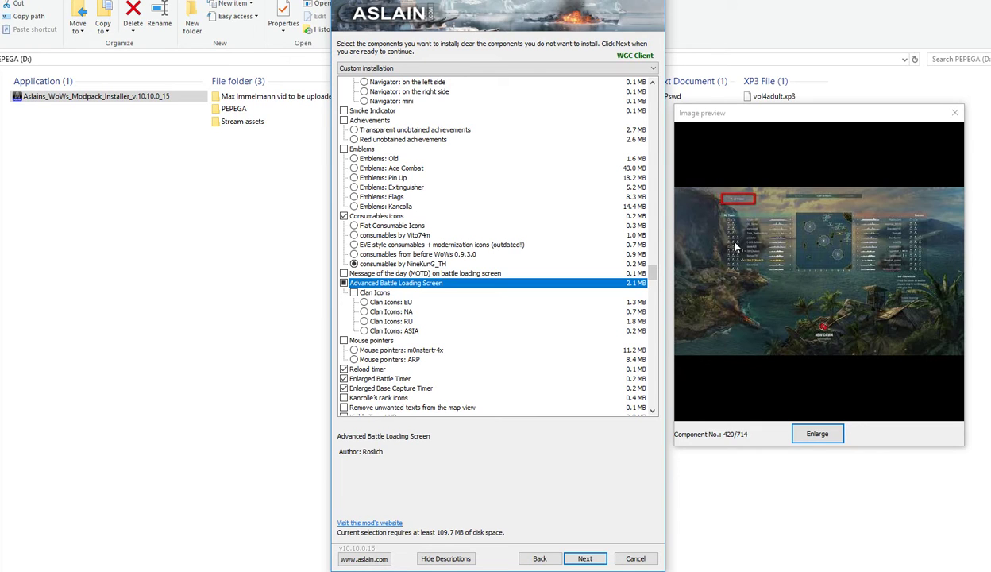
{"action": "left_click", "coordinate": [405, 331]}
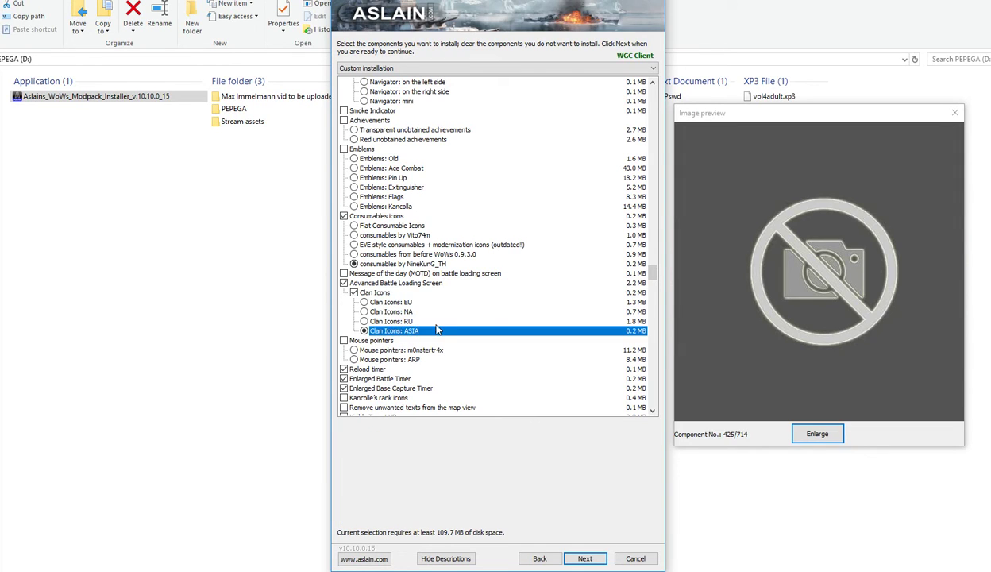
{"action": "scroll", "coordinate": [404, 328], "scroll_direction": "down", "scroll_amount": 2}
{"action": "left_click", "coordinate": [373, 312]}
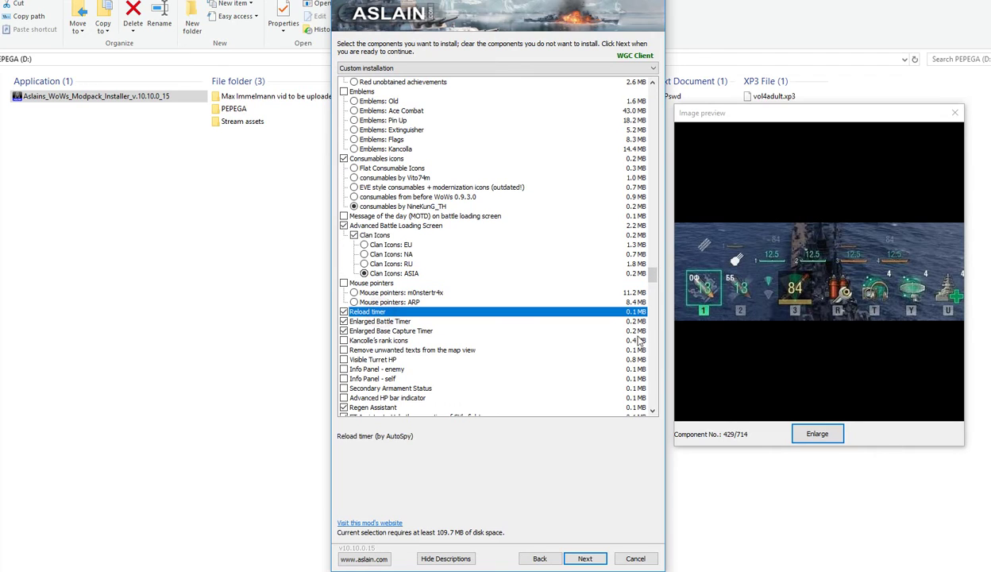
Step: Preview the Enlarged Battle Timer and Enlarged Base Capture Timer mods
{"action": "left_click", "coordinate": [759, 289]}
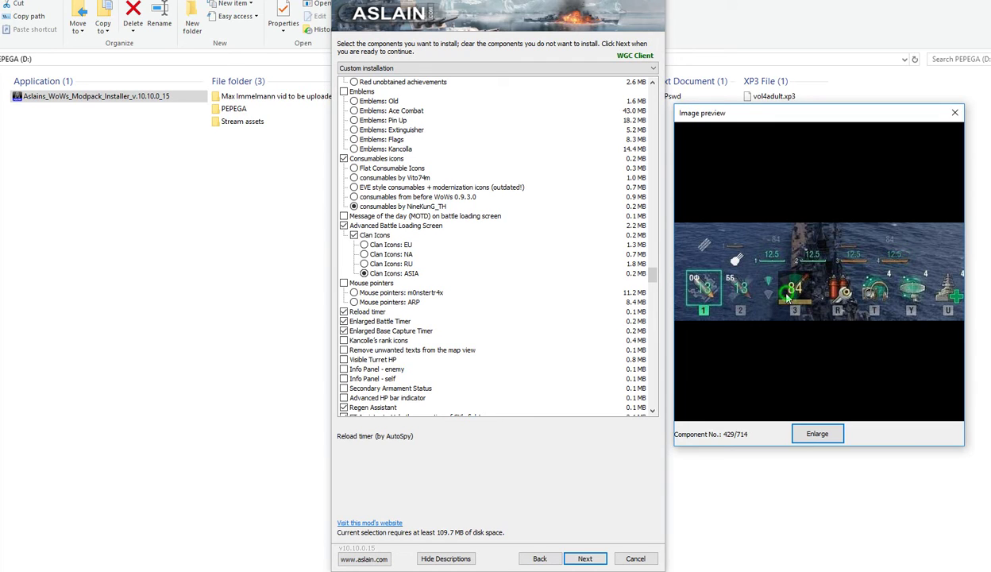
{"action": "left_click", "coordinate": [379, 321]}
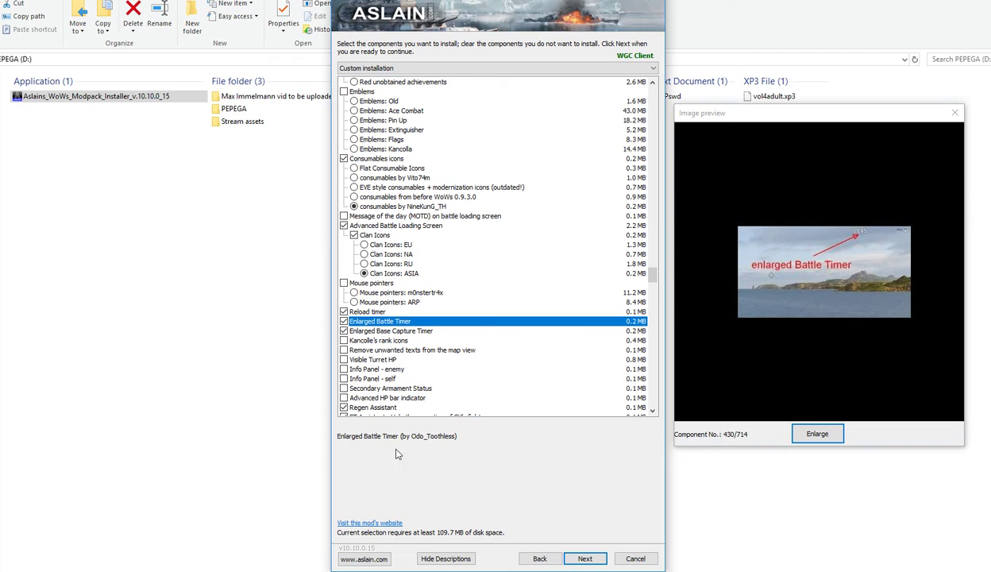
{"action": "left_click", "coordinate": [404, 331]}
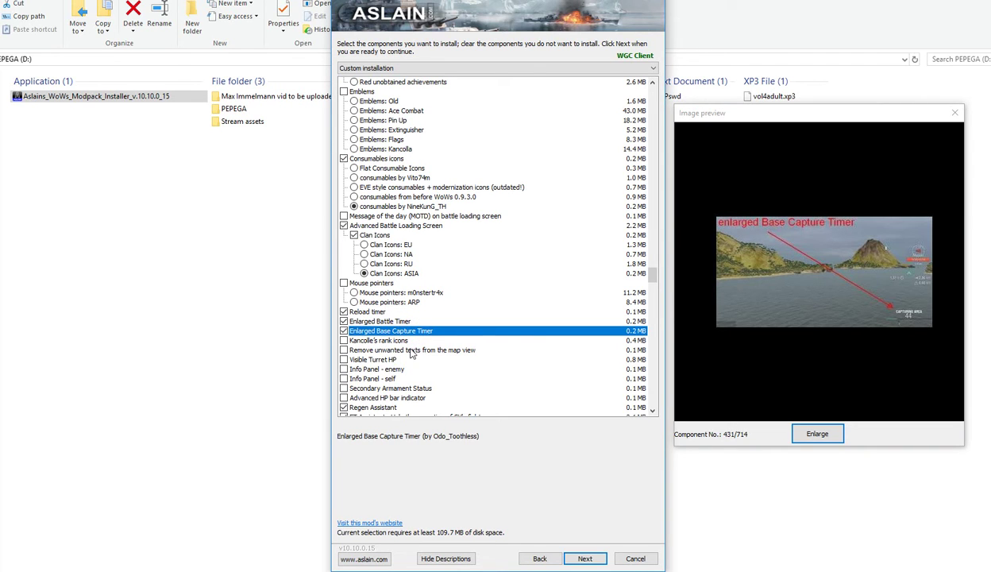
Step: Preview the Regen Assistant and the FT Assistant mod for CV fighters
{"action": "scroll", "coordinate": [401, 342], "scroll_direction": "down", "scroll_amount": 3}
{"action": "left_click", "coordinate": [370, 322]}
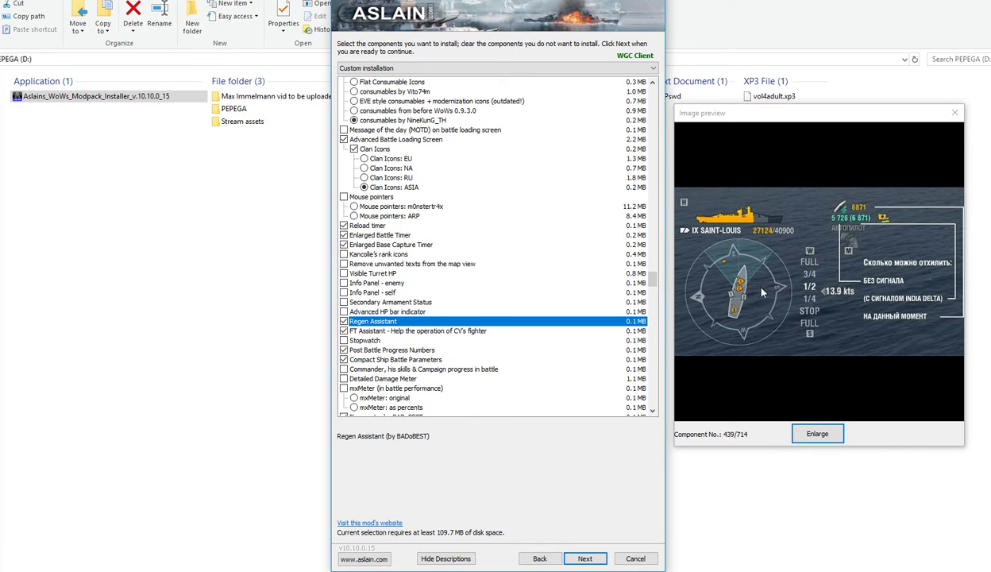
{"action": "left_click", "coordinate": [373, 330]}
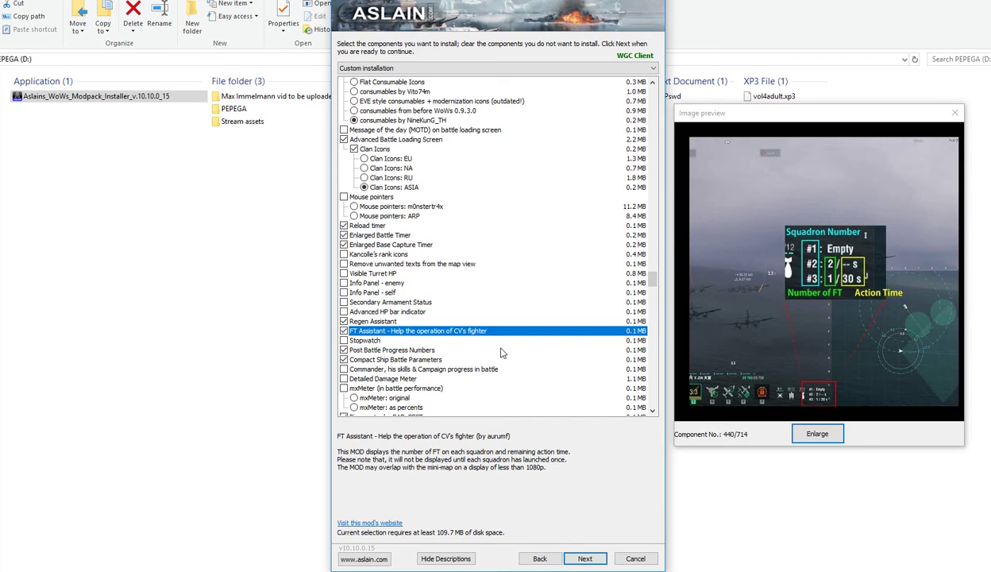
Step: Preview the Post Battle Progress Numbers and Compact Ship Battle Parameters mods
{"action": "scroll", "coordinate": [501, 352], "scroll_direction": "down", "scroll_amount": 2}
{"action": "left_click", "coordinate": [401, 292]}
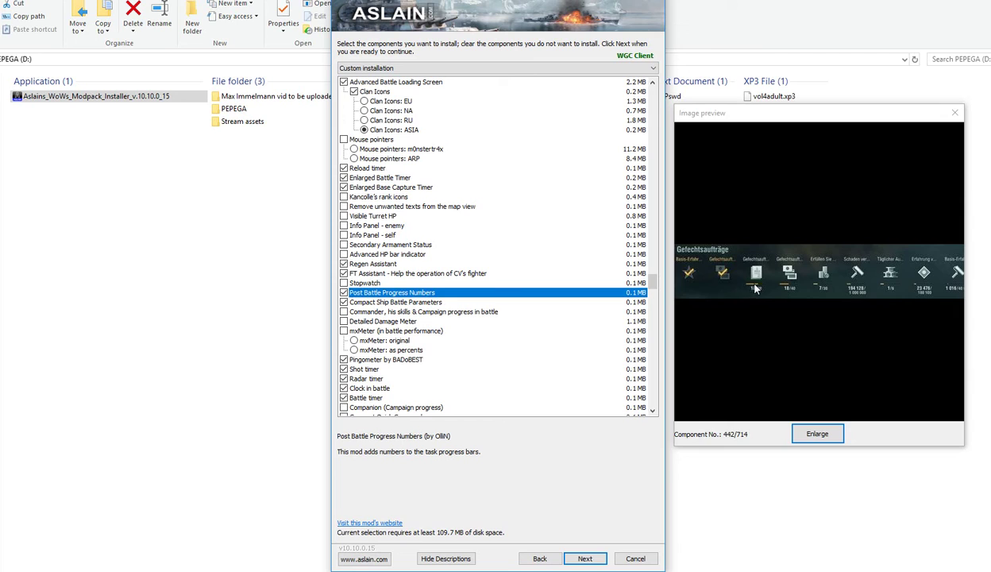
{"action": "left_click", "coordinate": [398, 303]}
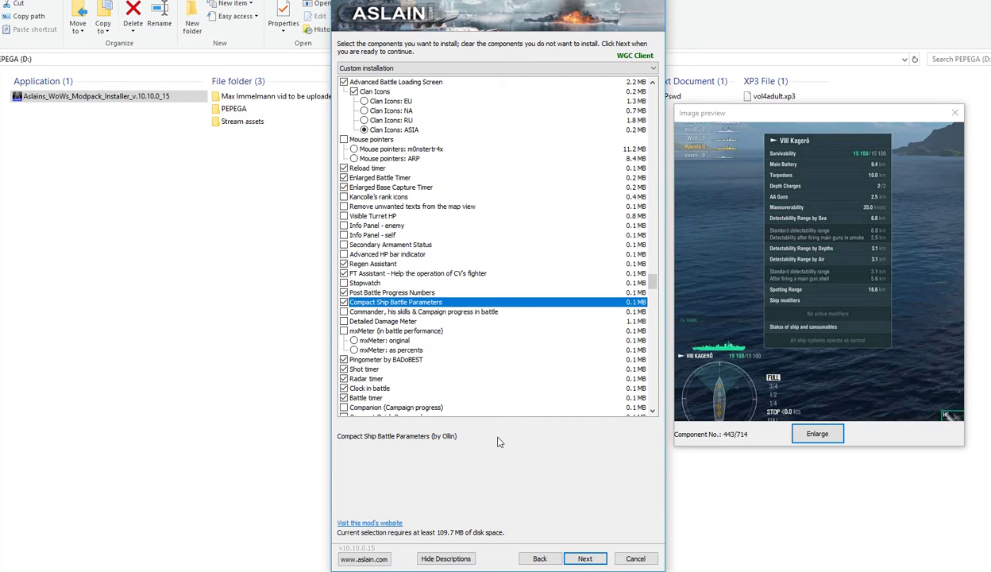
Step: Preview the Pingometer by BADoBEST and Shot timer mods
{"action": "scroll", "coordinate": [436, 341], "scroll_direction": "down", "scroll_amount": 2}
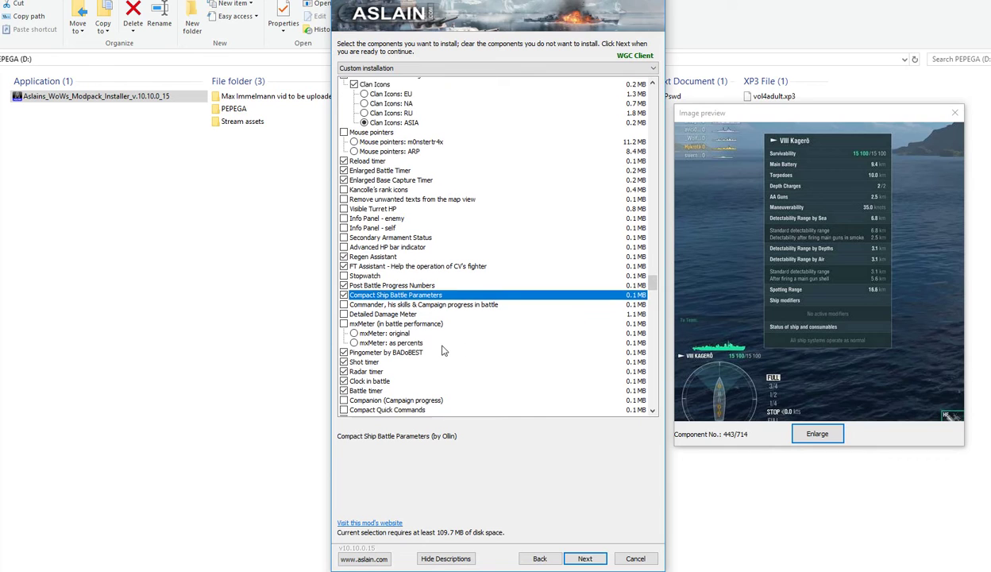
{"action": "left_click", "coordinate": [409, 303]}
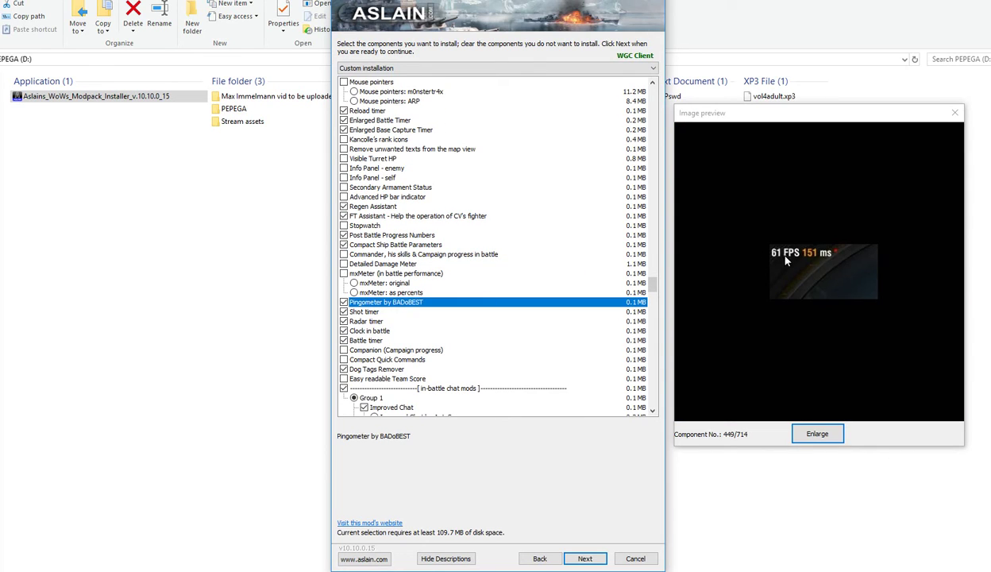
{"action": "left_click", "coordinate": [370, 312]}
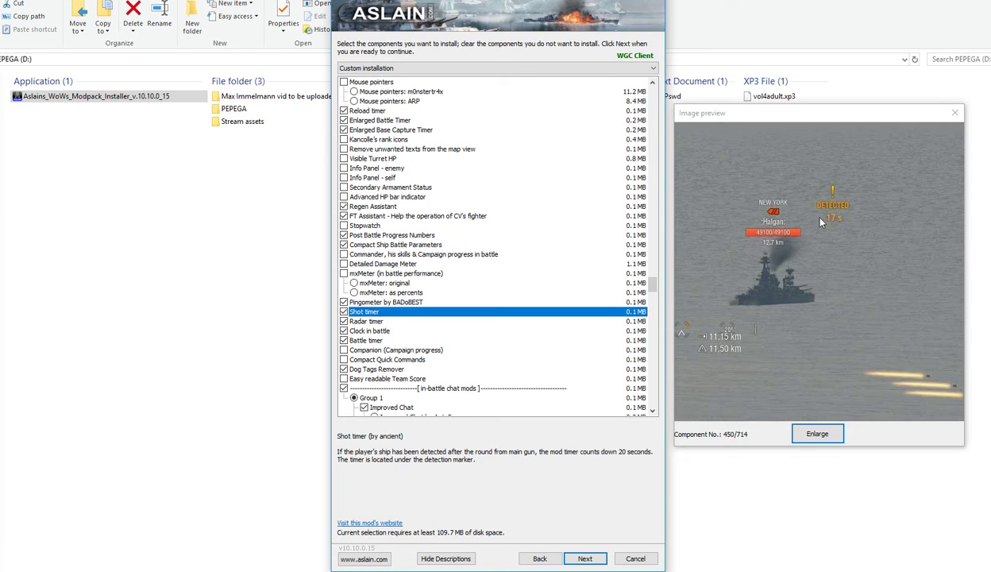
{"action": "left_click", "coordinate": [827, 223]}
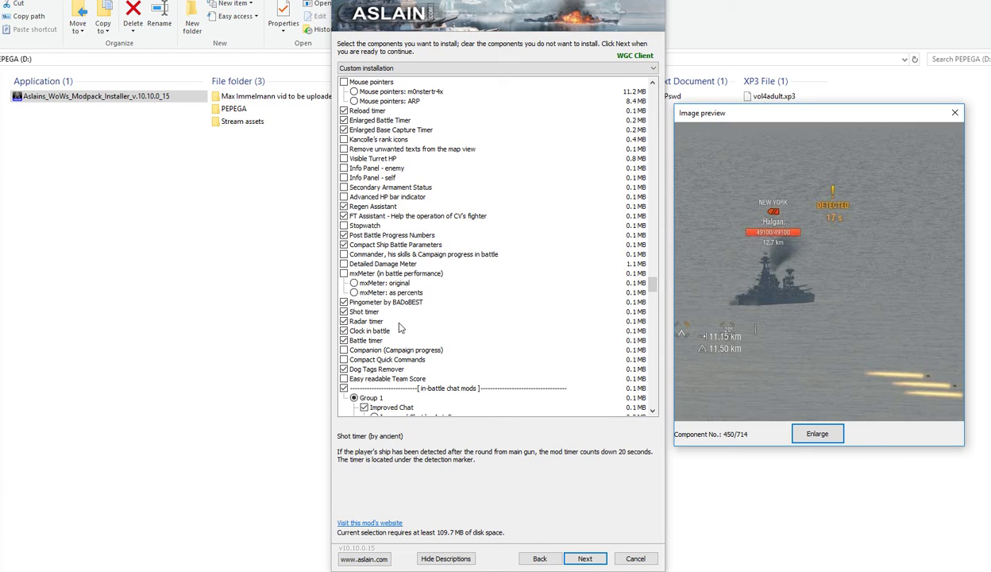
Step: Preview the Radar timer and Clock in battle mods
{"action": "left_click", "coordinate": [364, 321]}
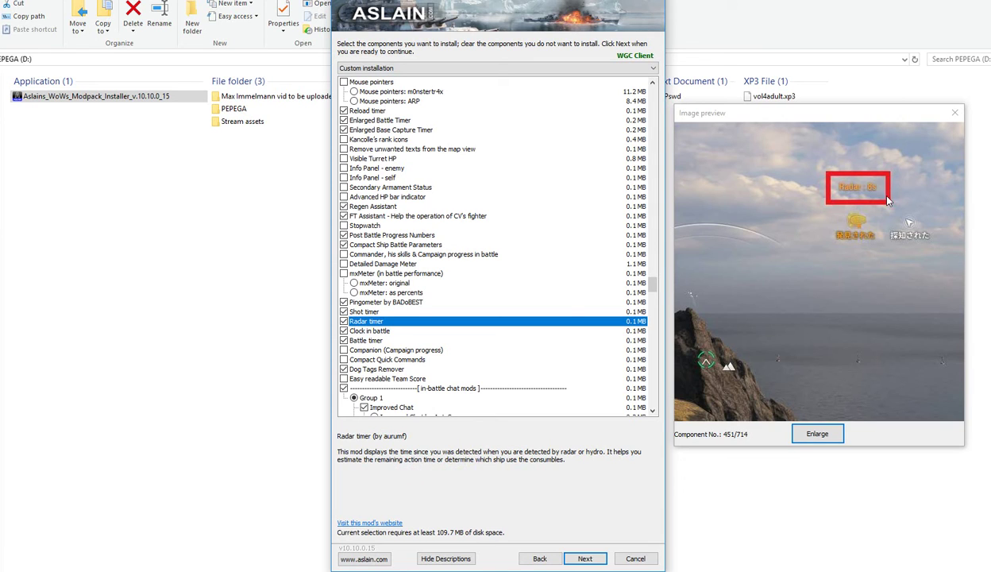
{"action": "left_click", "coordinate": [389, 330]}
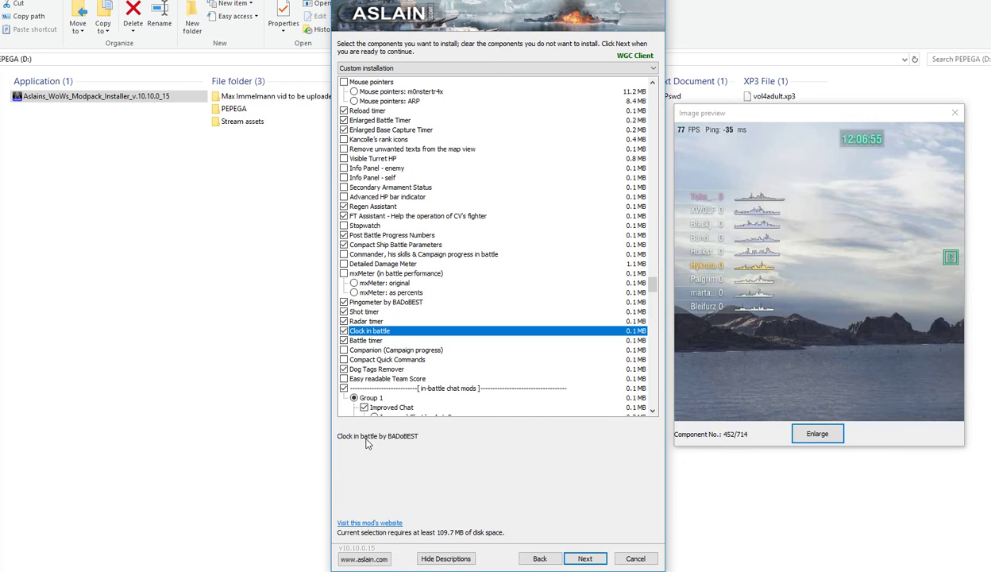
{"action": "left_click", "coordinate": [869, 142]}
Step: Preview the Battle timer and Dog Tags Remover mods
{"action": "left_click", "coordinate": [364, 340]}
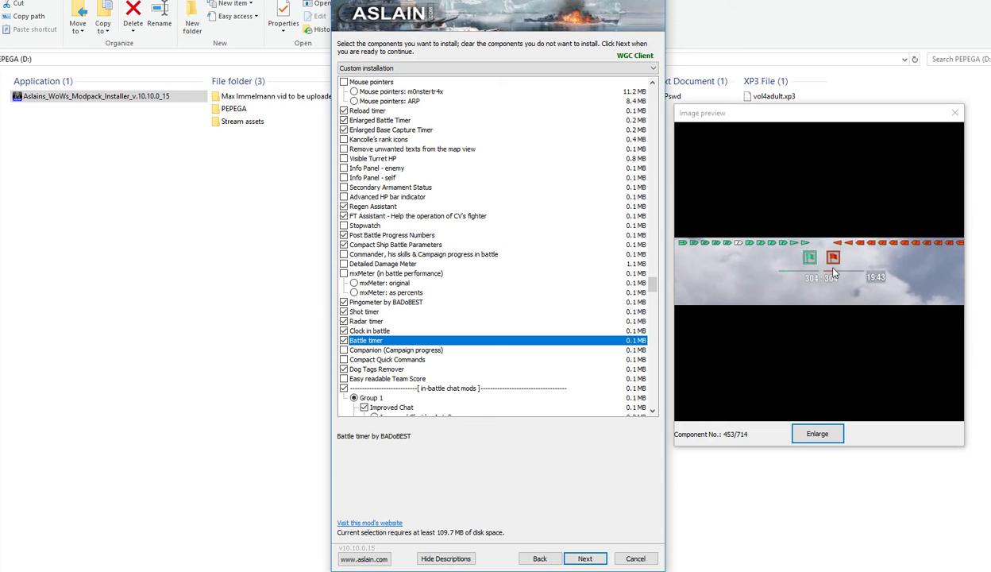
{"action": "left_click", "coordinate": [874, 280]}
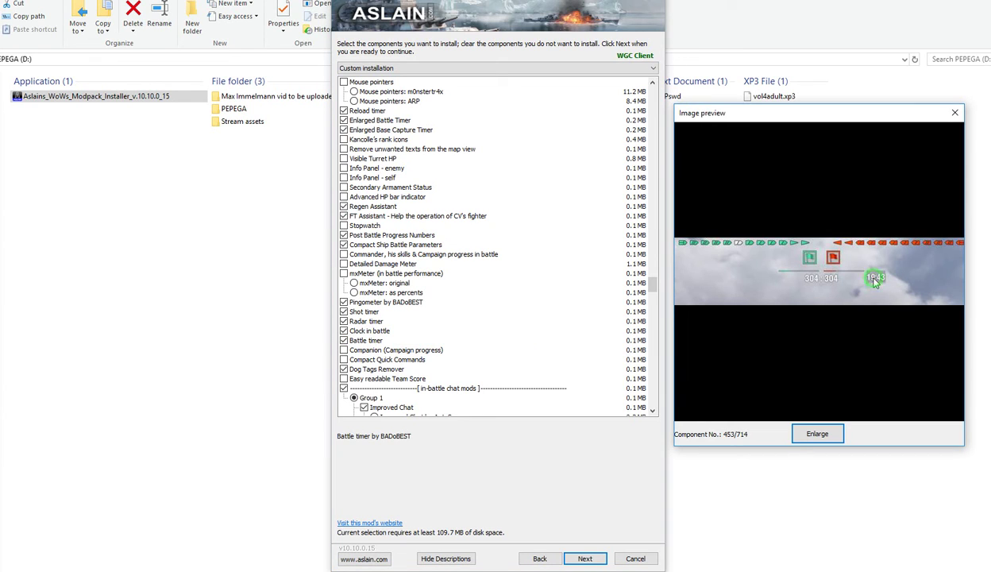
{"action": "left_click", "coordinate": [376, 368]}
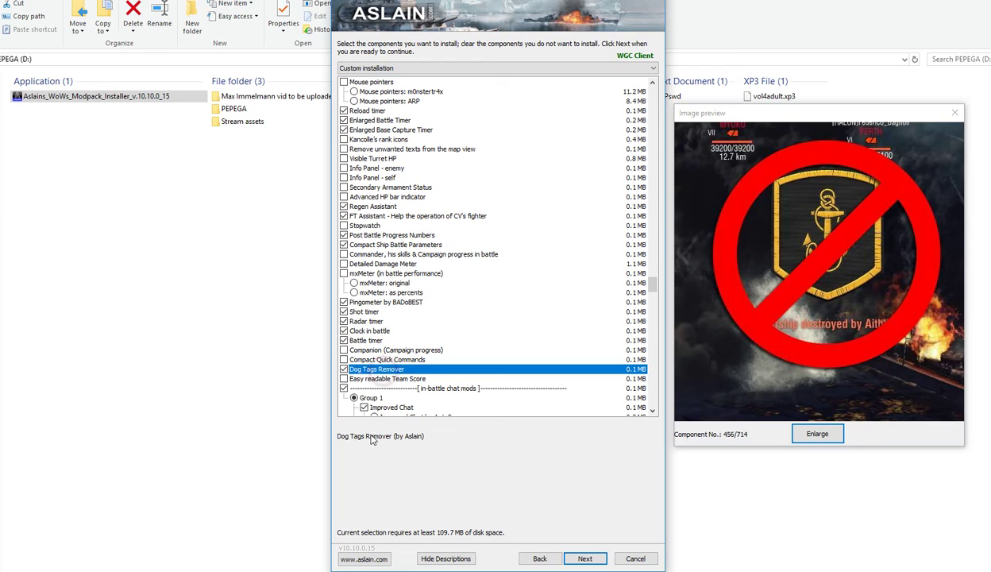
Step: Under in-battle chat mods, select Improved Chat by BADoBEST and view its preview
{"action": "scroll", "coordinate": [454, 214], "scroll_direction": "down", "scroll_amount": 2}
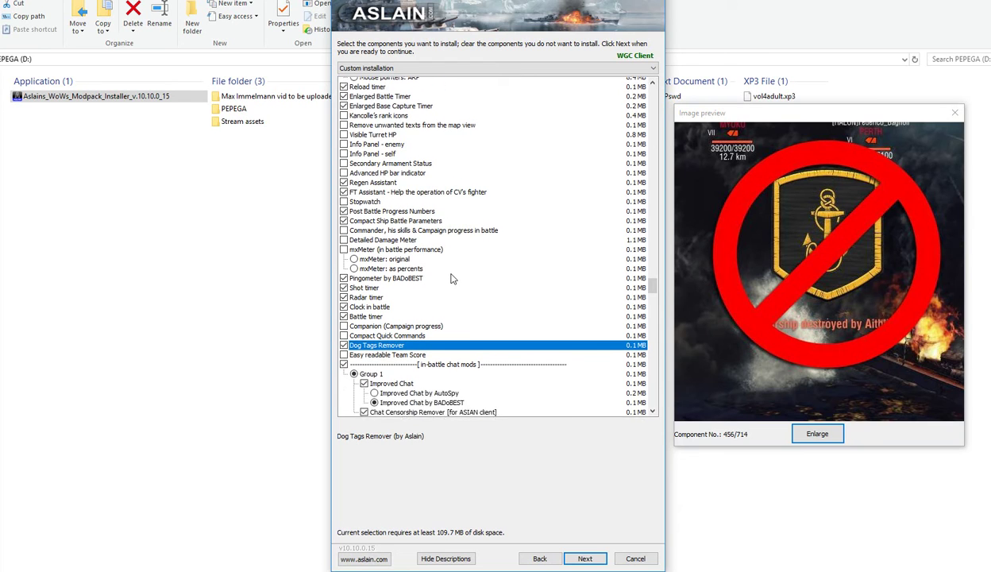
{"action": "left_click", "coordinate": [386, 341]}
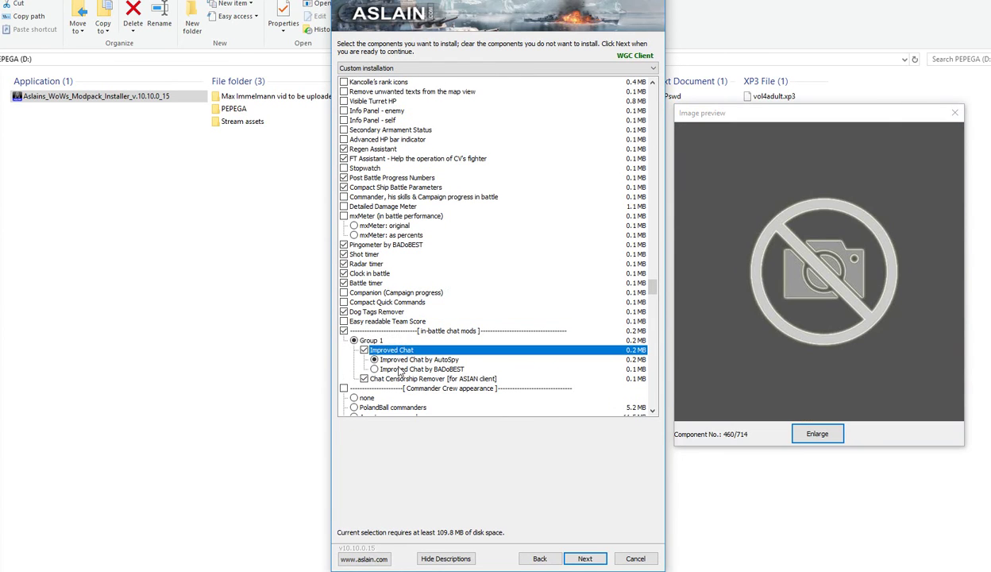
{"action": "left_click", "coordinate": [389, 367]}
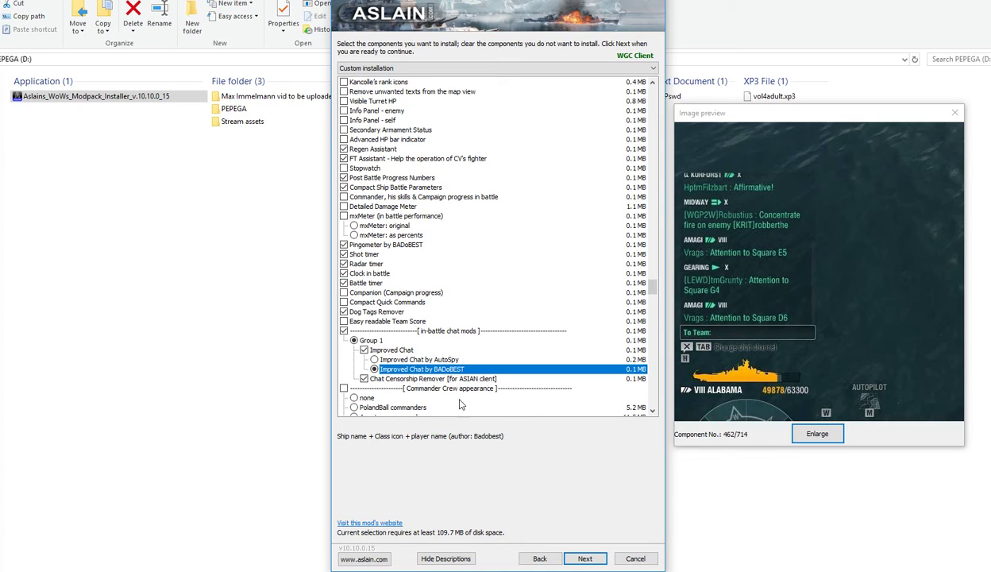
{"action": "left_click", "coordinate": [718, 309]}
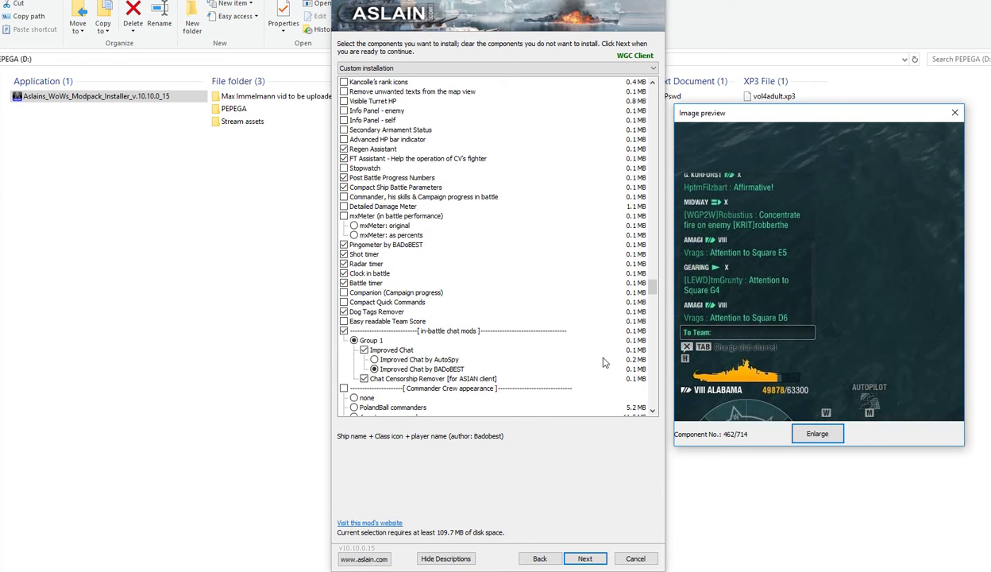
Step: Preview the Chat Censorship Remover [for ASIAN client] option in the in-battle chat mods
{"action": "scroll", "coordinate": [521, 312], "scroll_direction": "down", "scroll_amount": 2}
{"action": "scroll", "coordinate": [523, 308], "scroll_direction": "down", "scroll_amount": 6}
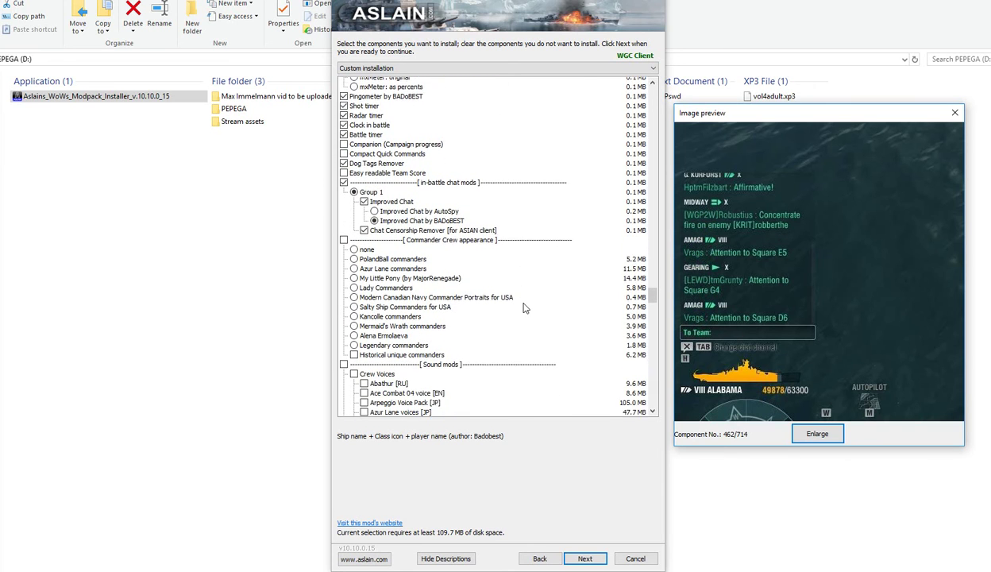
{"action": "scroll", "coordinate": [523, 308], "scroll_direction": "down", "scroll_amount": 1}
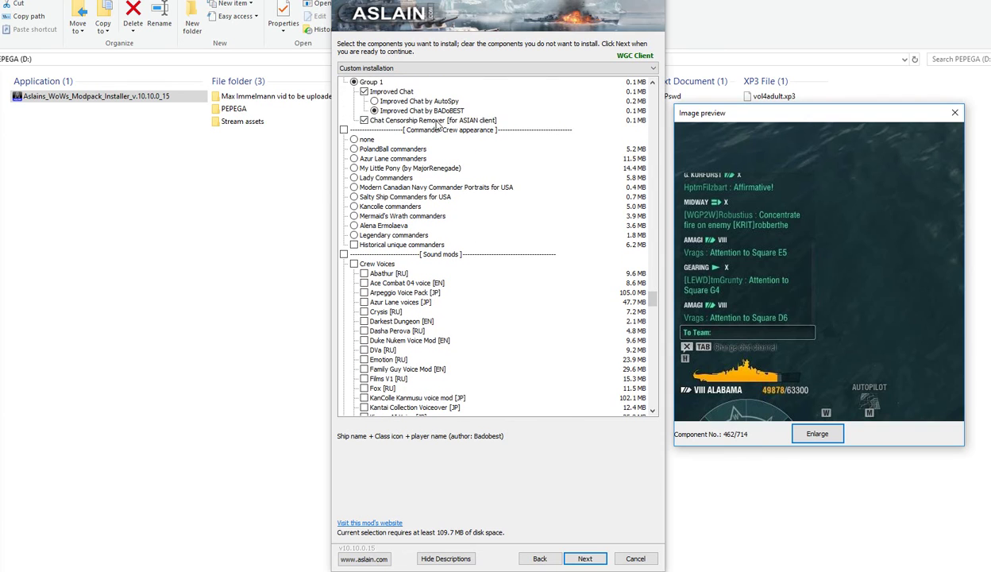
{"action": "left_click", "coordinate": [428, 120]}
Step: Look past the crew, sound, skin and text mods and preview Minimal waves v1 under Map enviroment mods
{"action": "scroll", "coordinate": [430, 230], "scroll_direction": "down", "scroll_amount": 1}
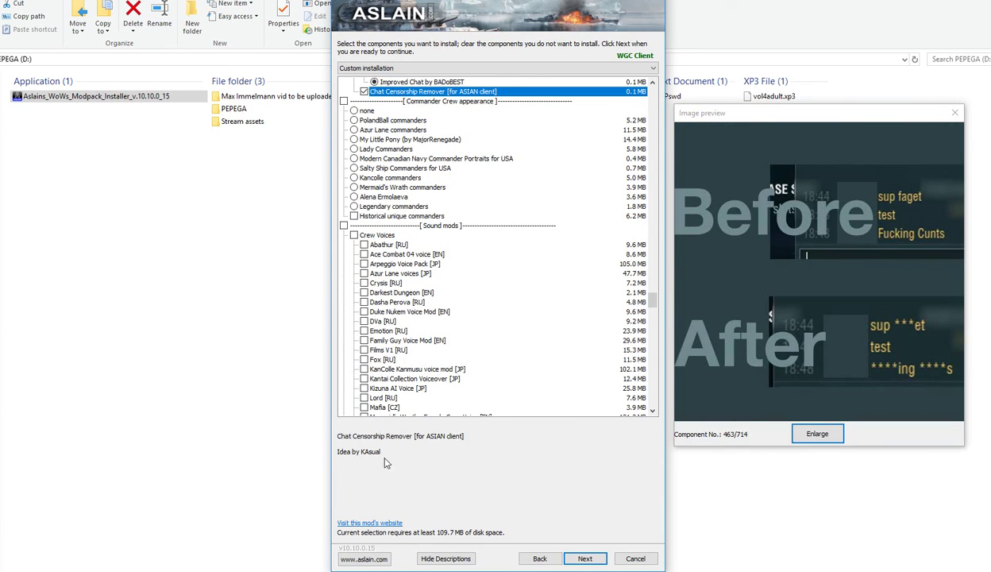
{"action": "scroll", "coordinate": [488, 331], "scroll_direction": "down", "scroll_amount": 8}
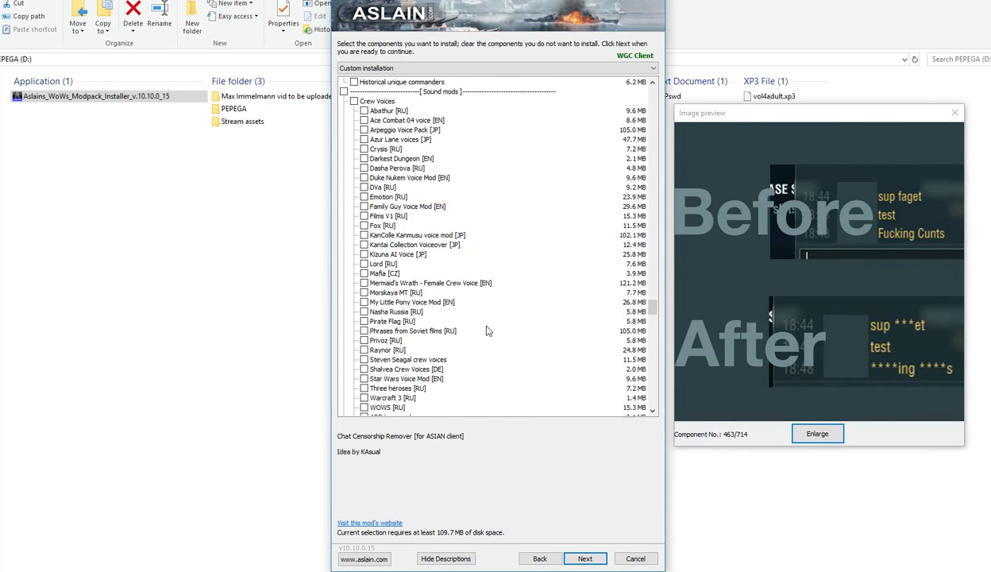
{"action": "scroll", "coordinate": [487, 331], "scroll_direction": "down", "scroll_amount": 7}
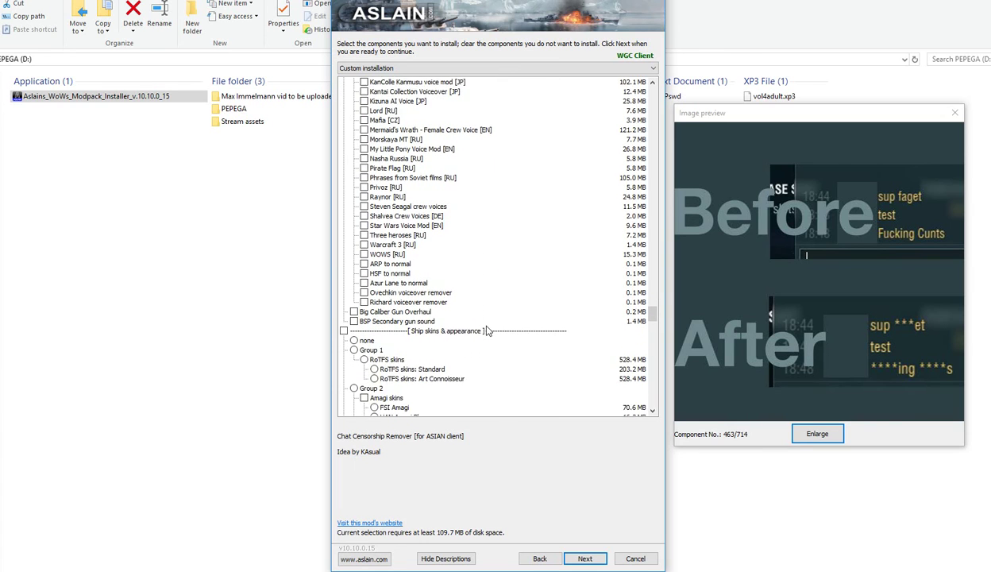
{"action": "scroll", "coordinate": [488, 331], "scroll_direction": "down", "scroll_amount": 11}
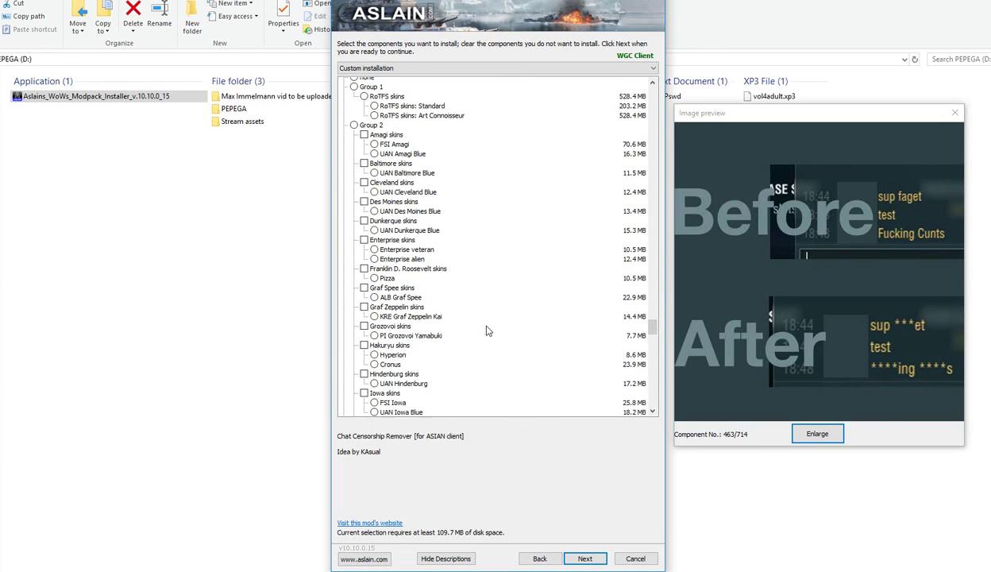
{"action": "scroll", "coordinate": [488, 331], "scroll_direction": "down", "scroll_amount": 12}
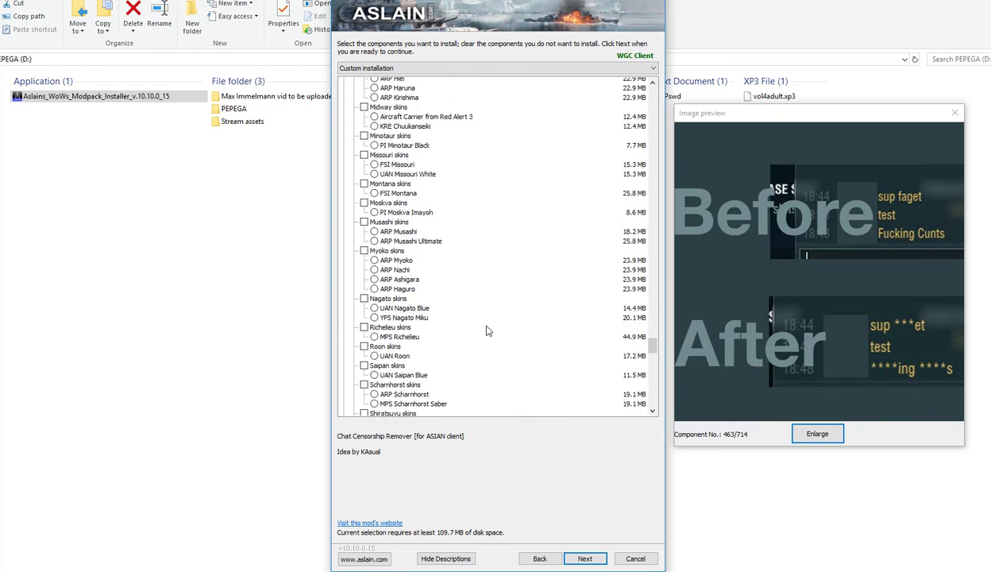
{"action": "scroll", "coordinate": [488, 331], "scroll_direction": "down", "scroll_amount": 13}
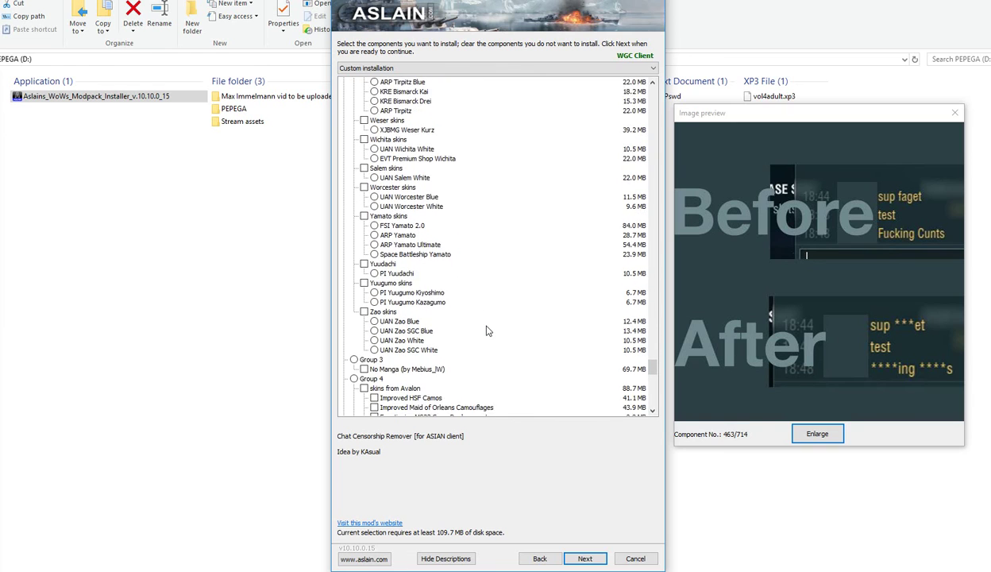
{"action": "scroll", "coordinate": [488, 331], "scroll_direction": "down", "scroll_amount": 7}
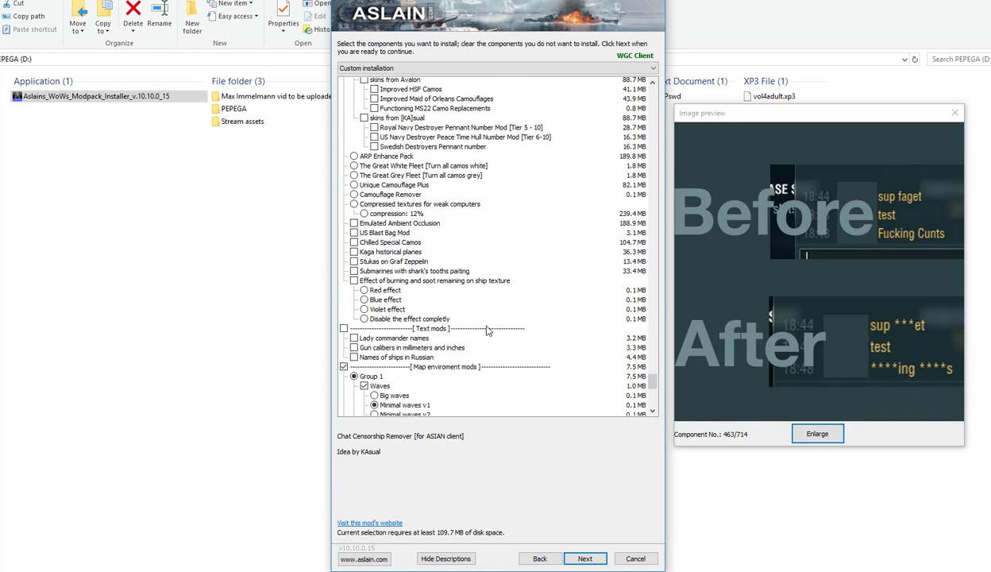
{"action": "left_click", "coordinate": [417, 354]}
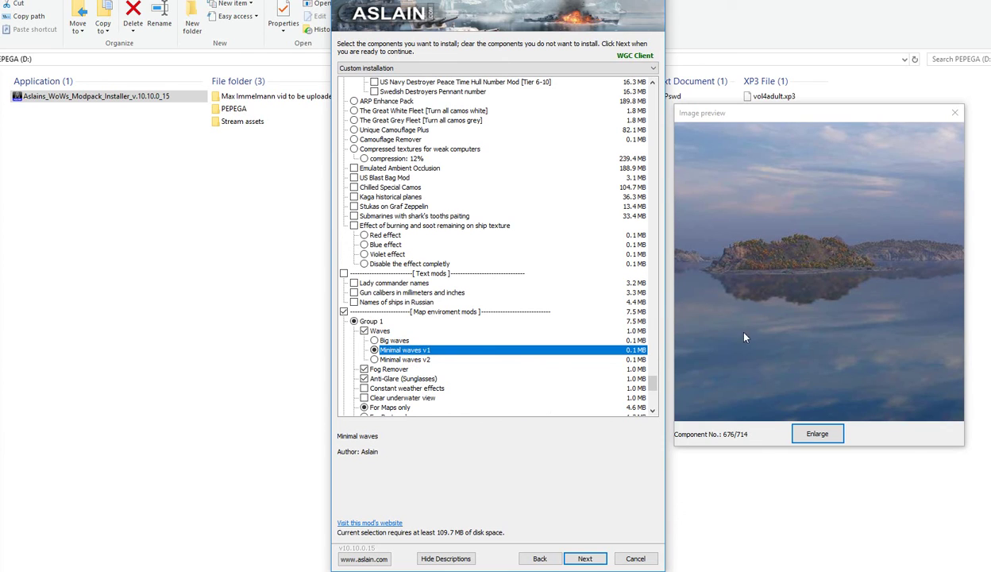
{"action": "left_click", "coordinate": [380, 332]}
{"action": "left_click", "coordinate": [391, 351]}
Step: Enable Clear underwater view under Map enviroment mods and preview the Fog Remover and Anti-Glare (Sunglasses) options
{"action": "scroll", "coordinate": [504, 343], "scroll_direction": "down", "scroll_amount": 3}
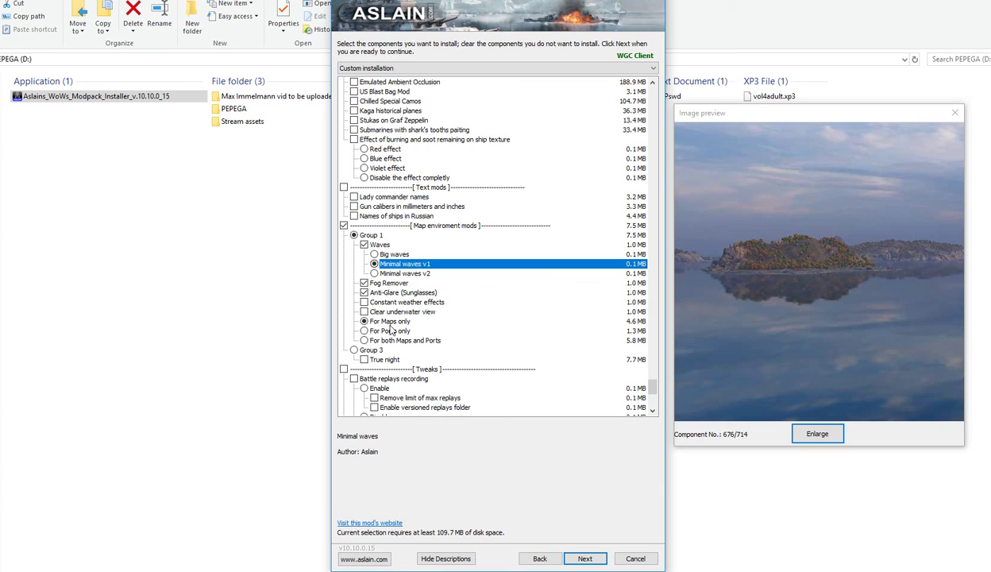
{"action": "left_click", "coordinate": [383, 310]}
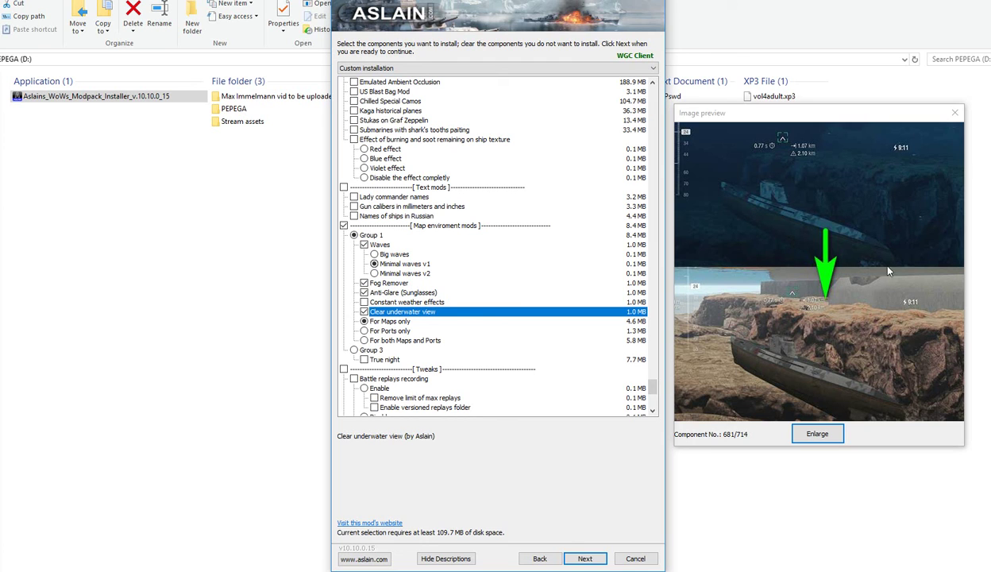
{"action": "left_click", "coordinate": [388, 282]}
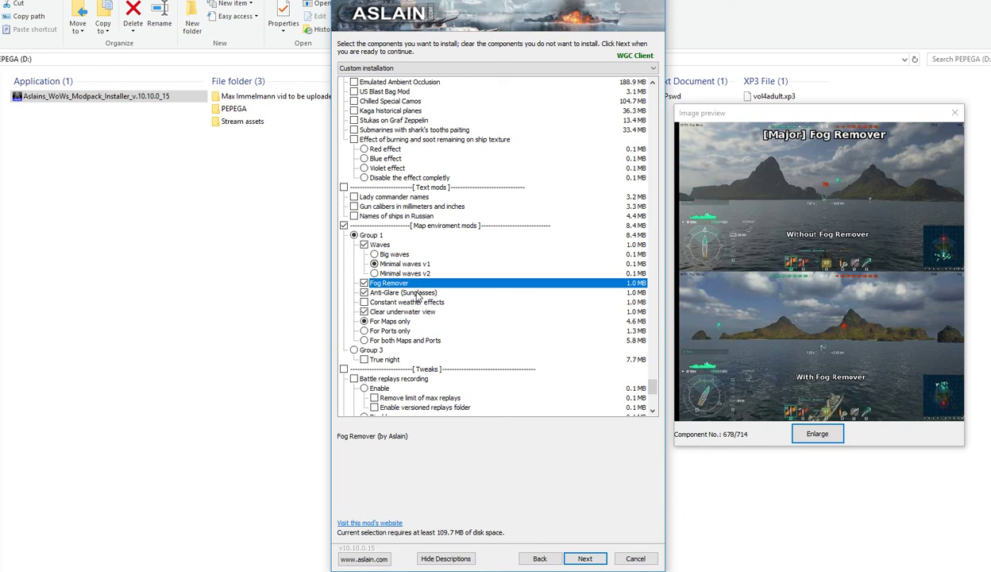
{"action": "left_click", "coordinate": [391, 292]}
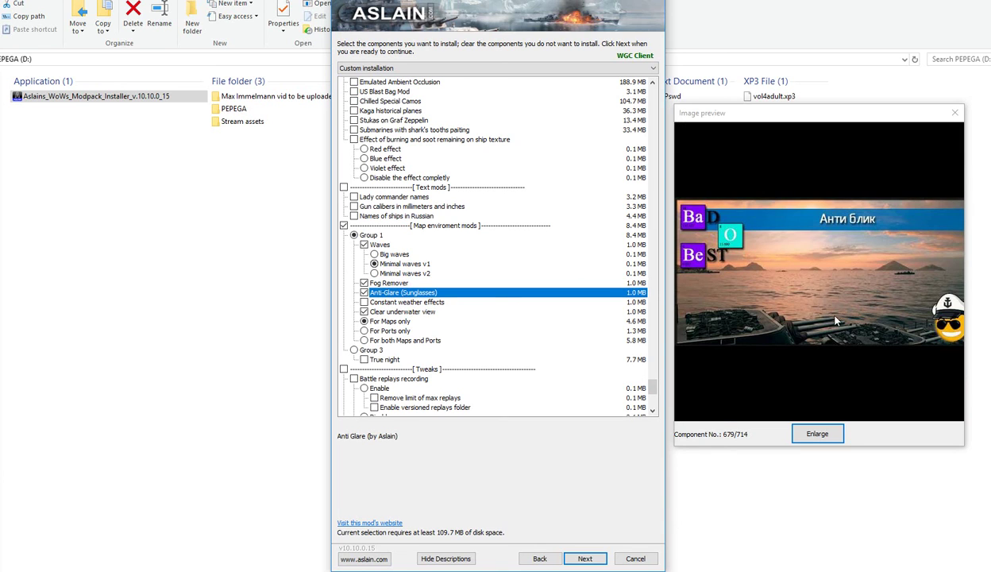
Step: Preview Matchmaking Monitor under External Apps and continue with the chosen components to the Task Selection Page
{"action": "scroll", "coordinate": [525, 334], "scroll_direction": "down", "scroll_amount": 5}
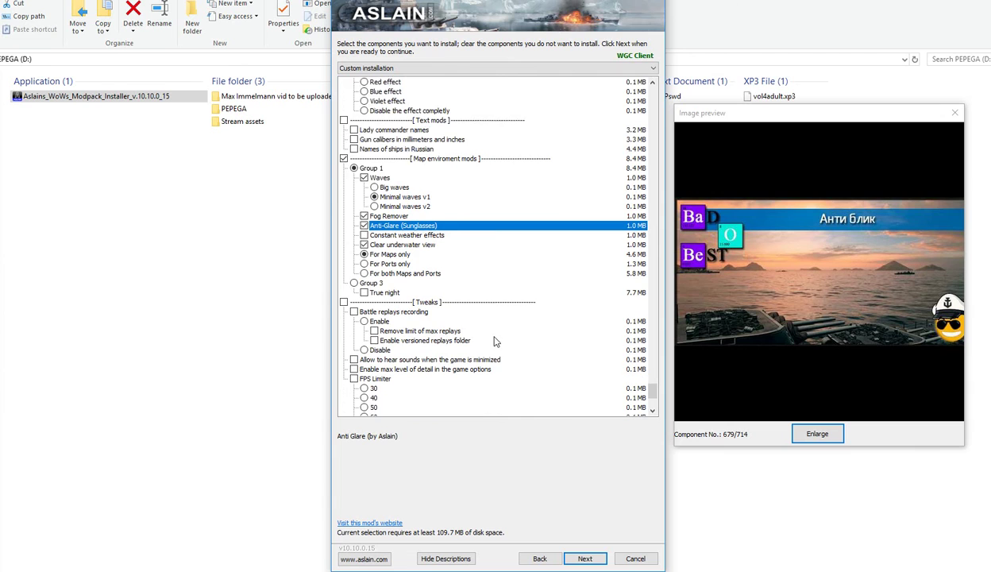
{"action": "scroll", "coordinate": [494, 342], "scroll_direction": "down", "scroll_amount": 2}
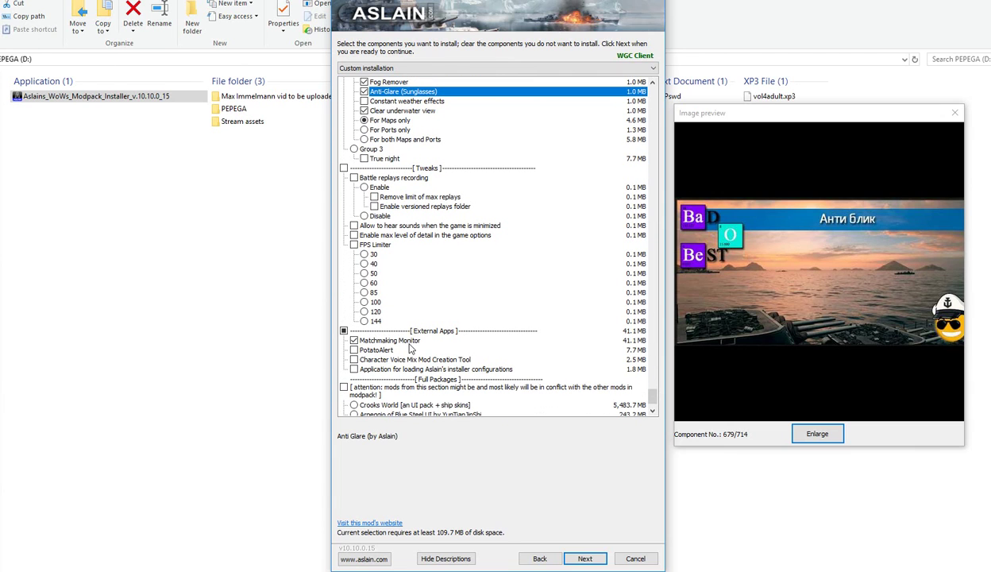
{"action": "left_click", "coordinate": [409, 343]}
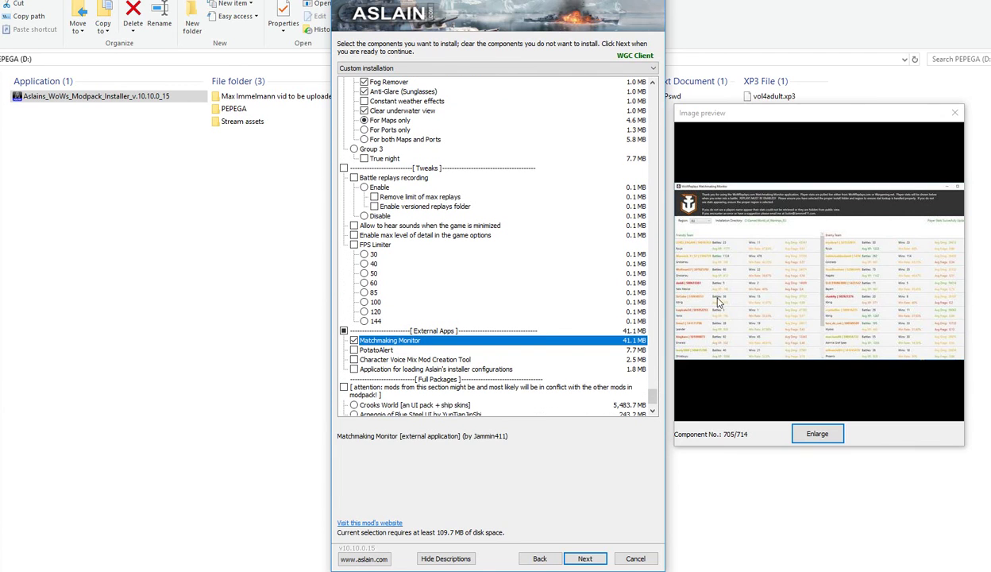
{"action": "scroll", "coordinate": [499, 324], "scroll_direction": "down", "scroll_amount": 1}
{"action": "scroll", "coordinate": [502, 326], "scroll_direction": "down", "scroll_amount": 1}
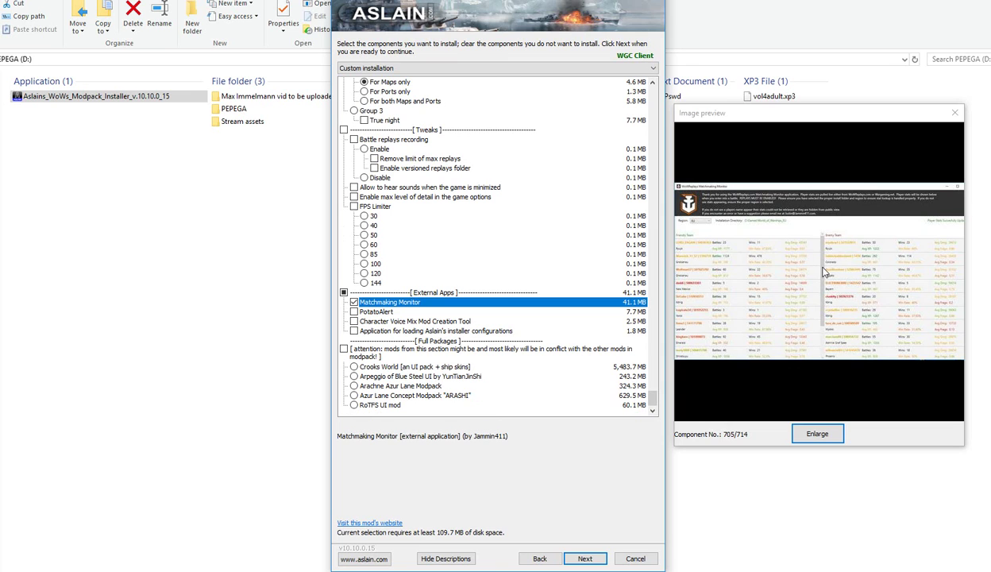
{"action": "left_click", "coordinate": [585, 558]}
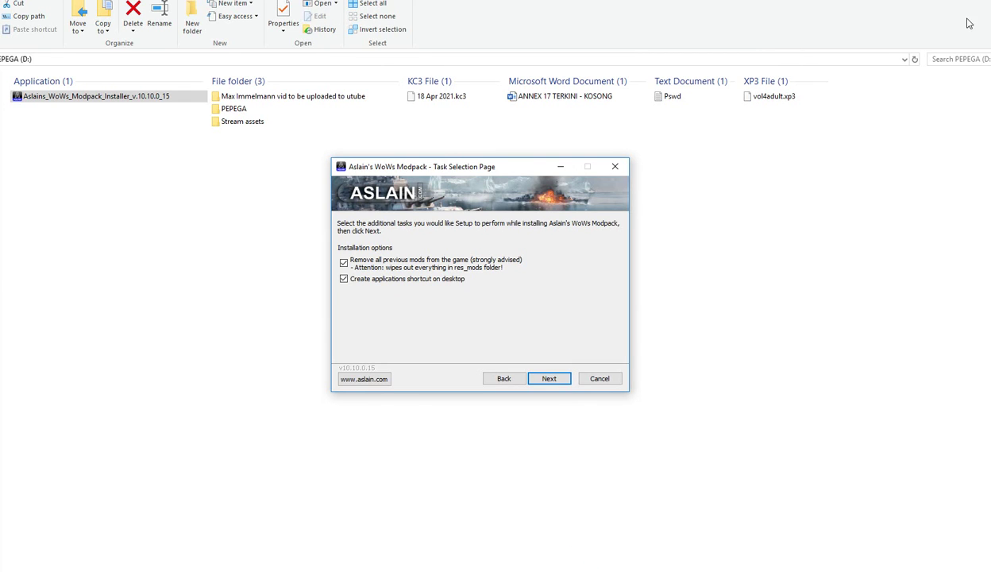